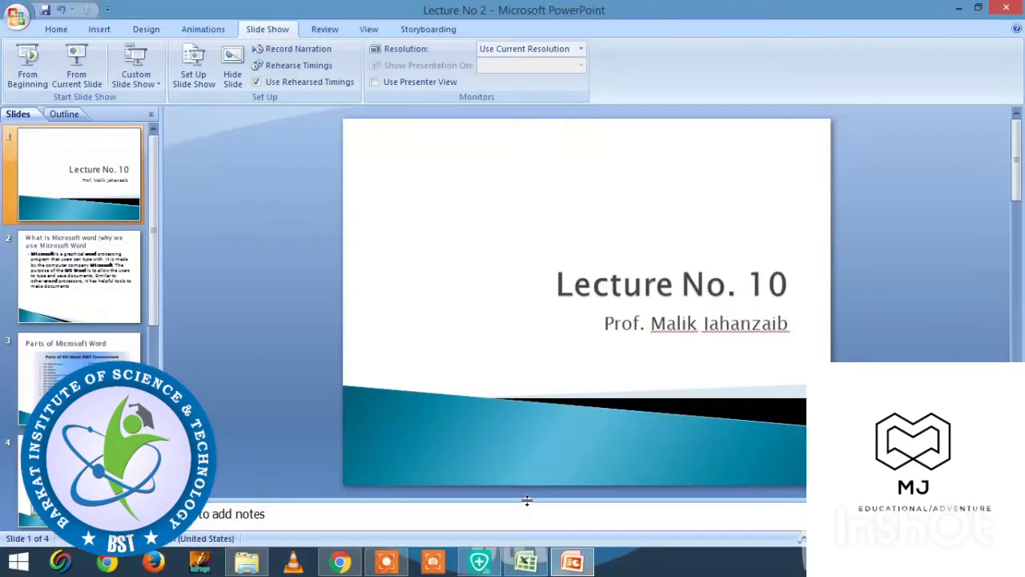
- End the PowerPoint lecture slide show and bring up the Windows Start screen
key("super")
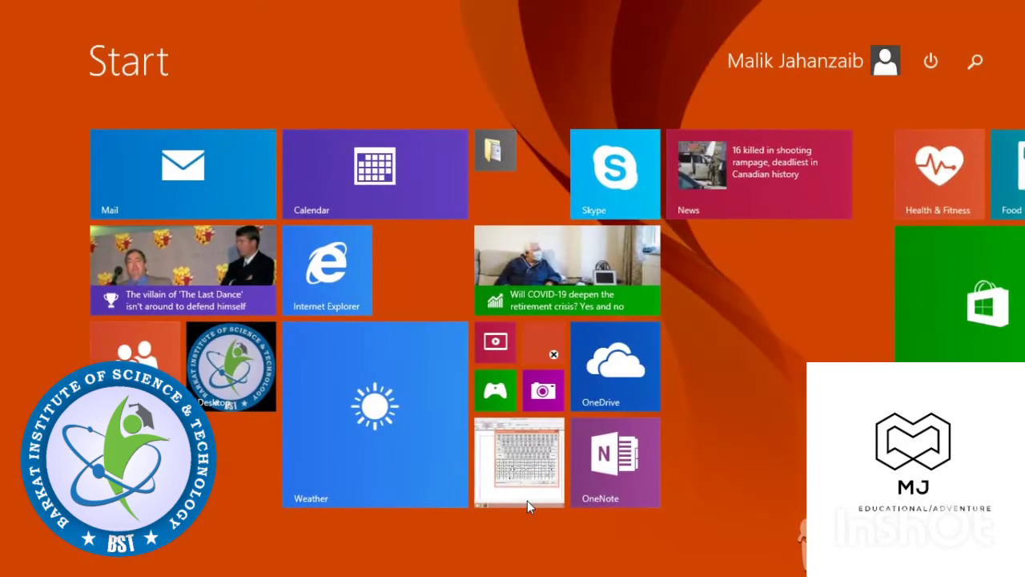
- Search 'micros' and launch Microsoft Office Excel 2007 with a blank Book1 workbook
type("mic")
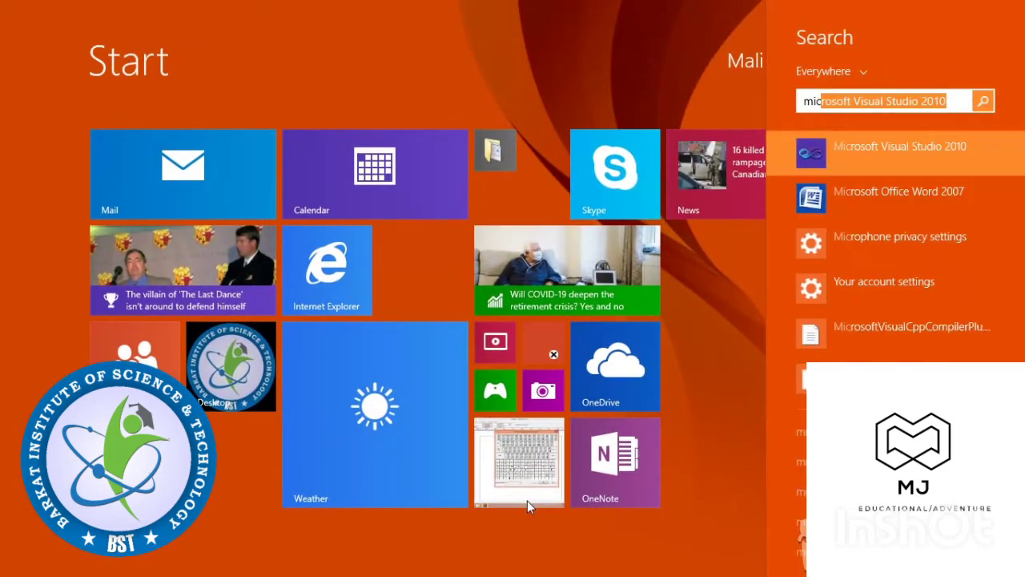
type("ro")
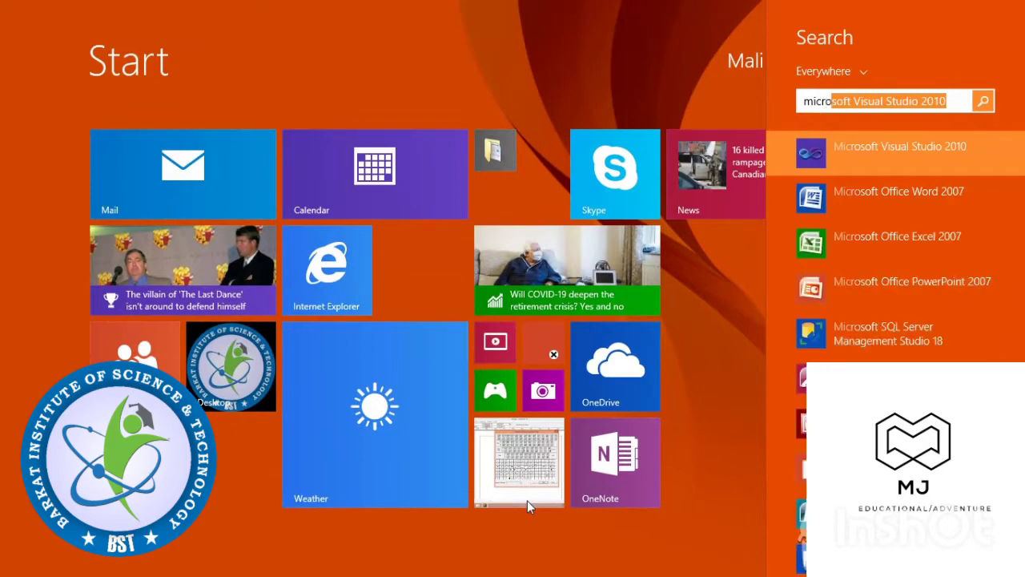
type("s")
key("Down")
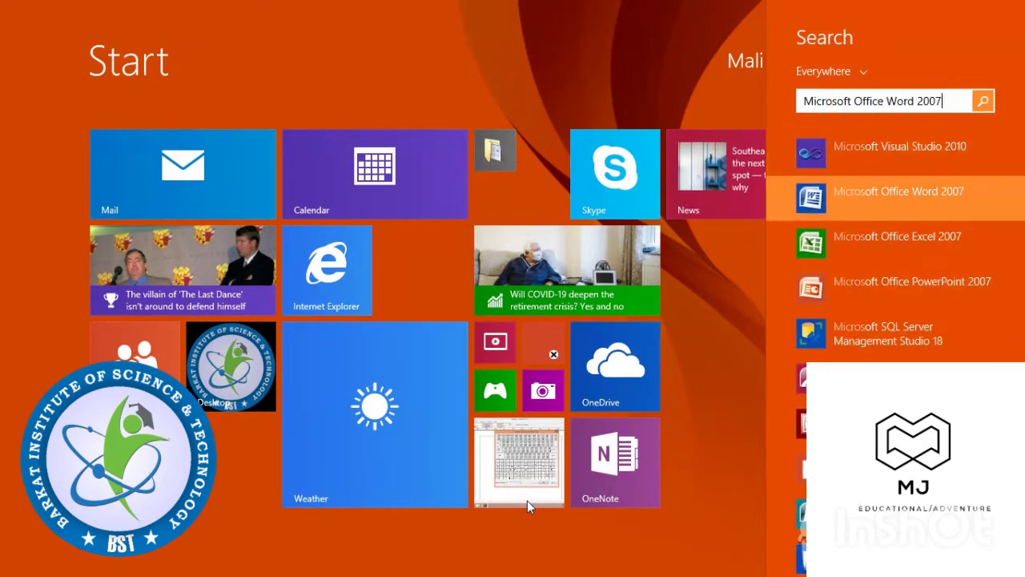
key("Down")
key("Return")
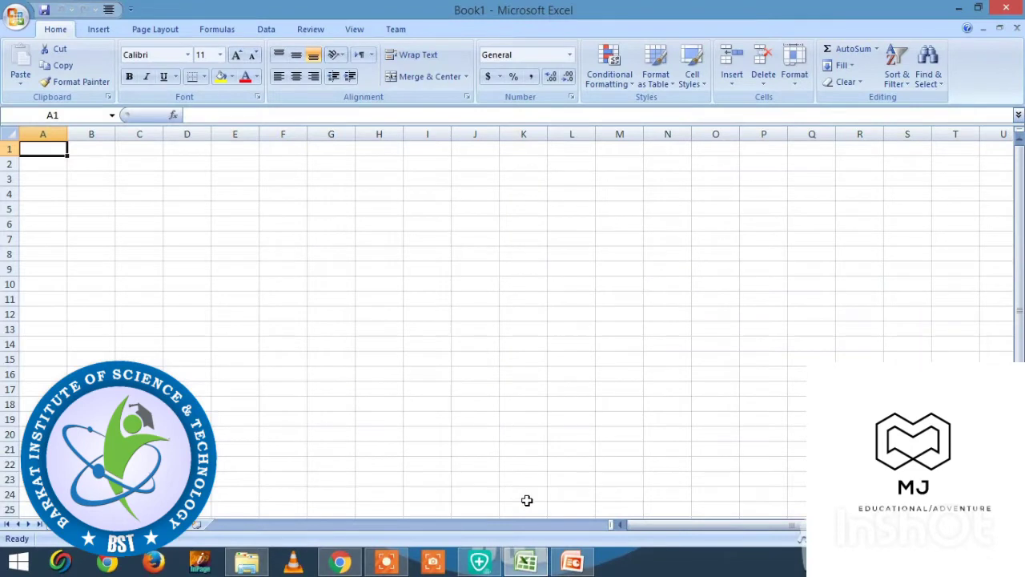
left_click_drag(235, 224, 763, 314)
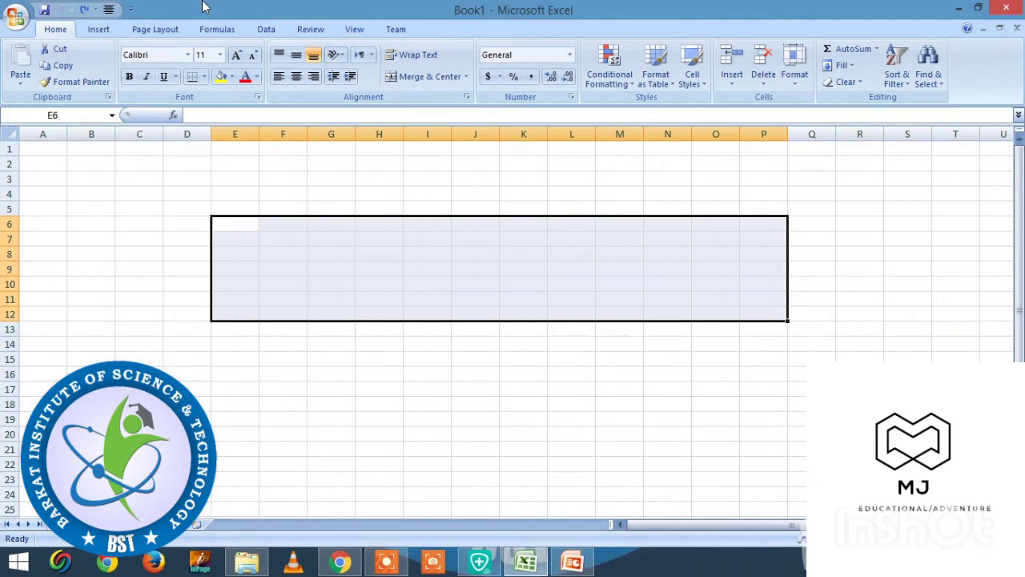
left_click(100, 30)
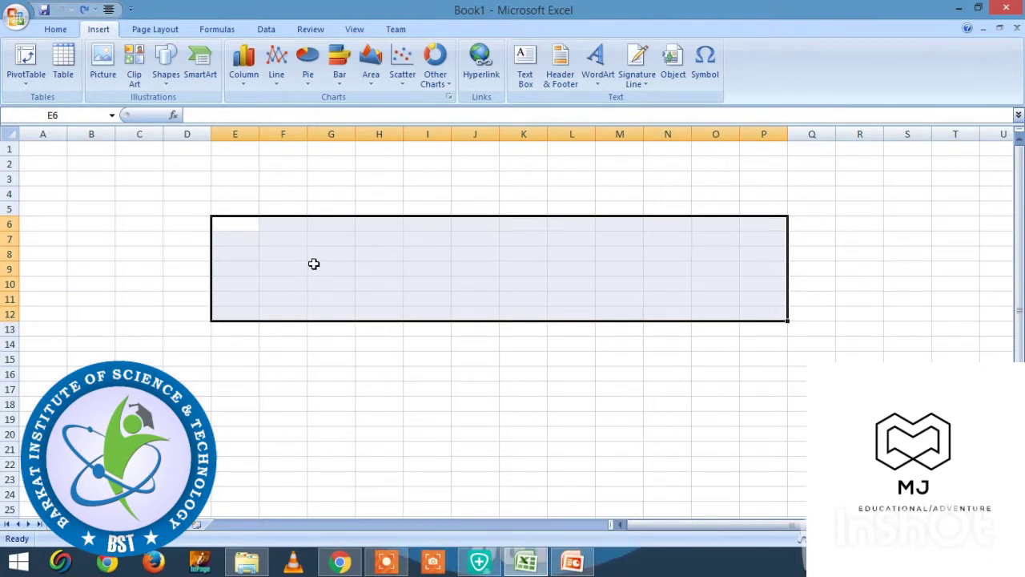
left_click(69, 74)
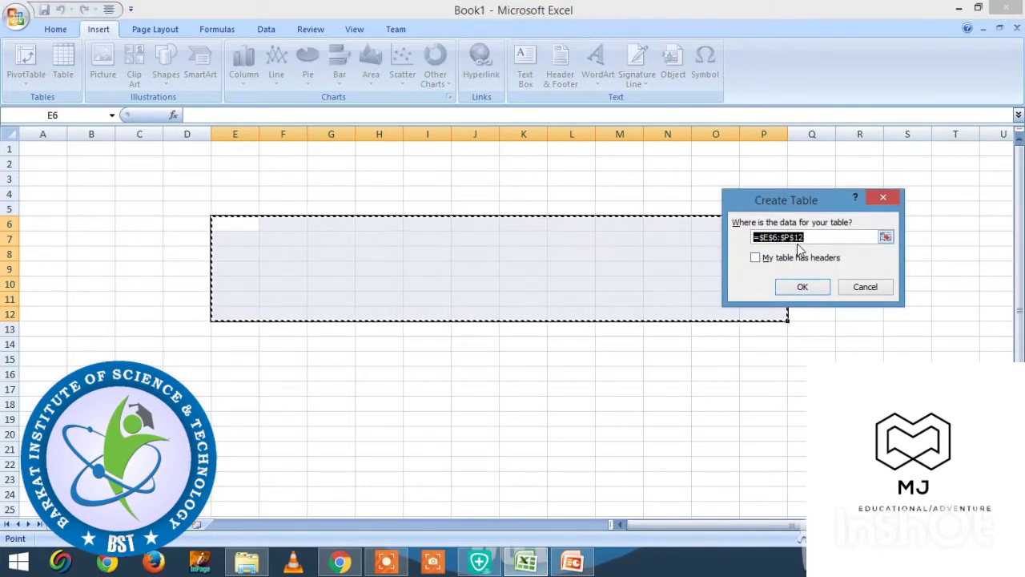
left_click(802, 287)
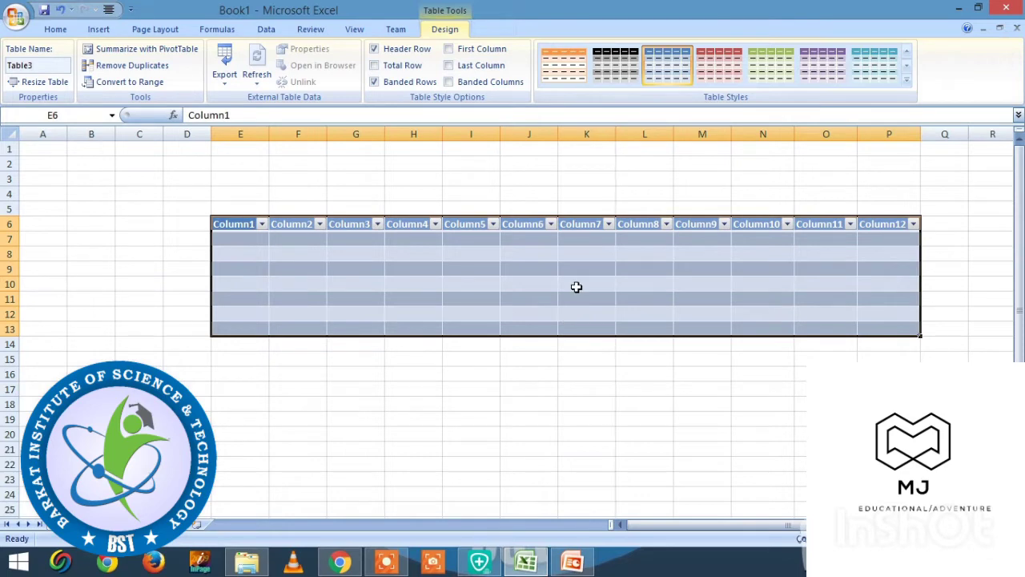
left_click(612, 74)
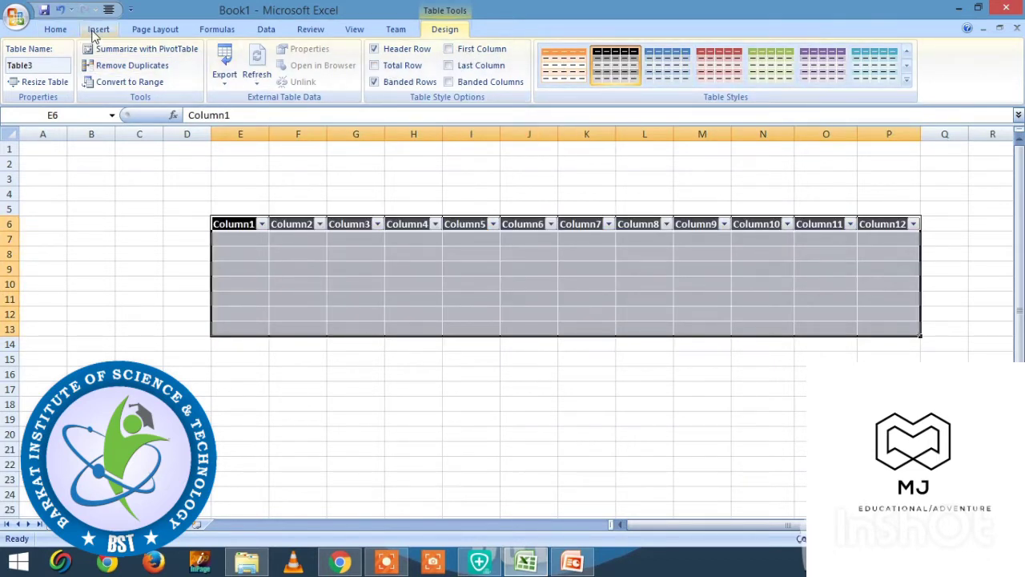
key("ctrl+z")
key("ctrl+z")
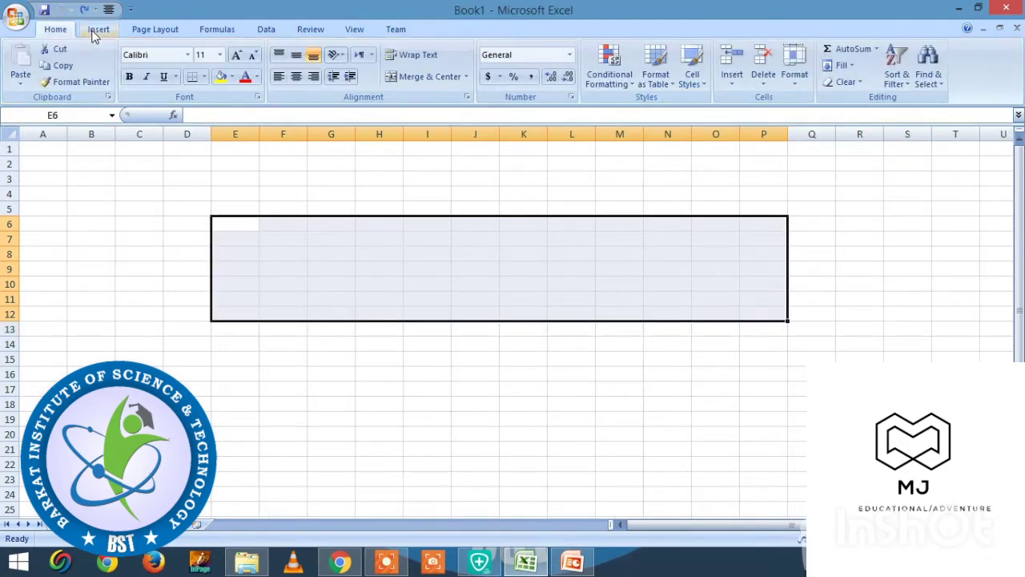
left_click(98, 32)
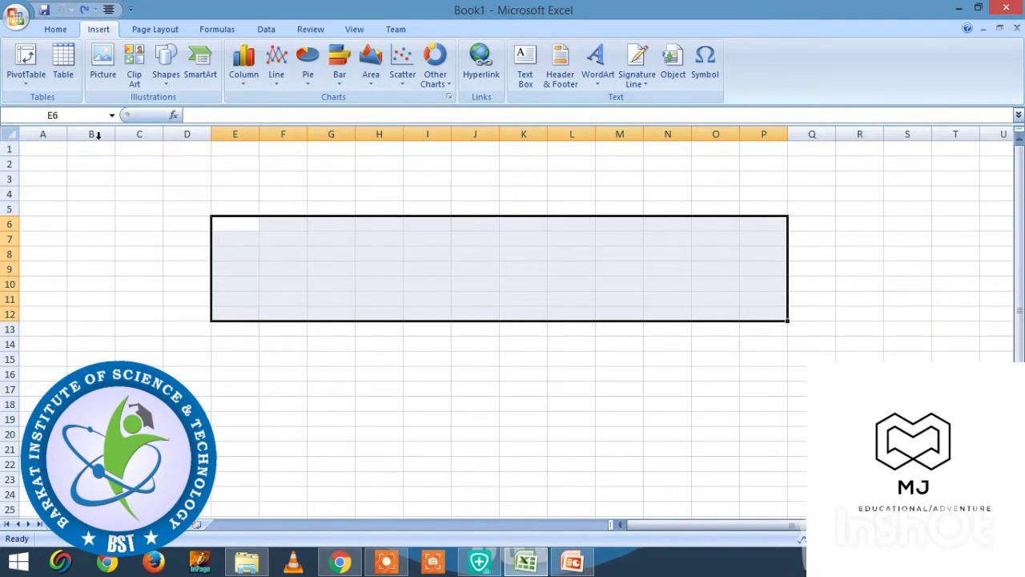
left_click(111, 75)
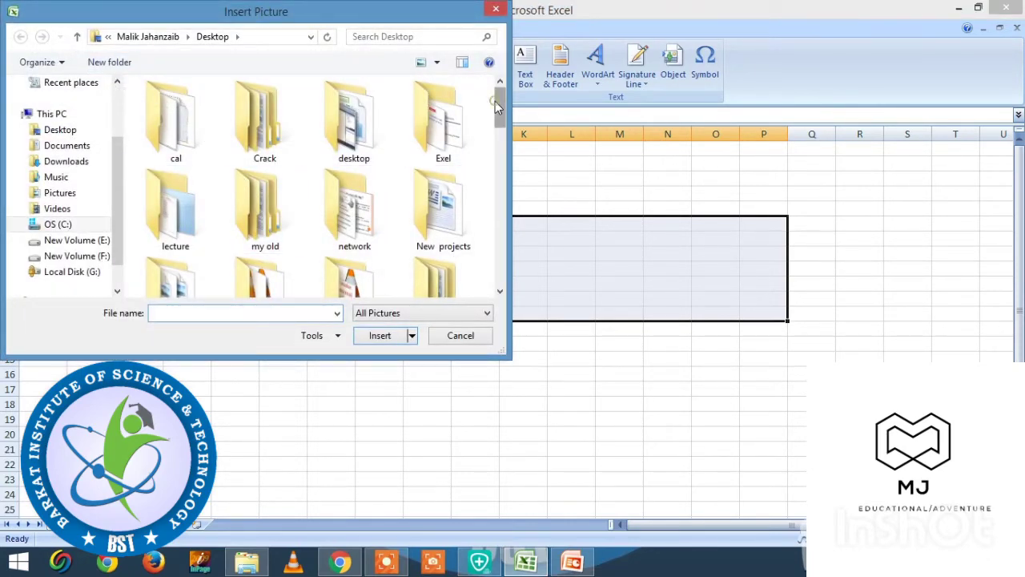
left_click_drag(495, 101, 500, 183)
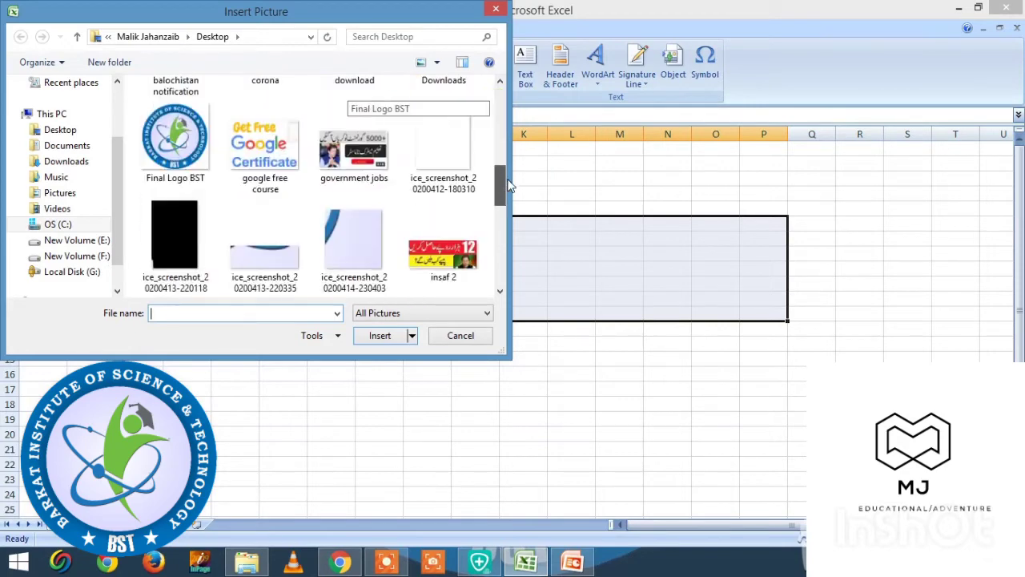
left_click(180, 142)
left_click(385, 334)
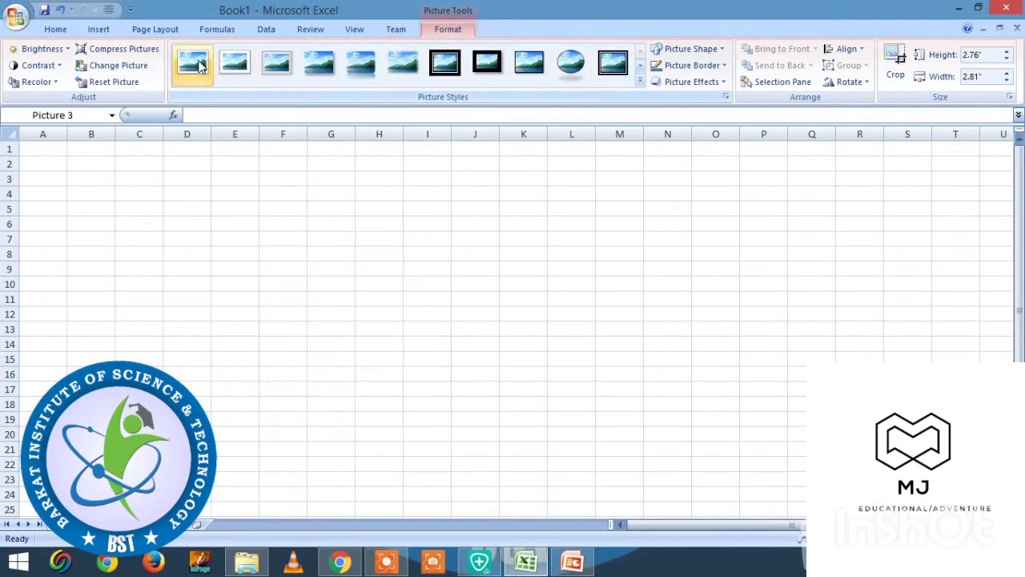
left_click(278, 74)
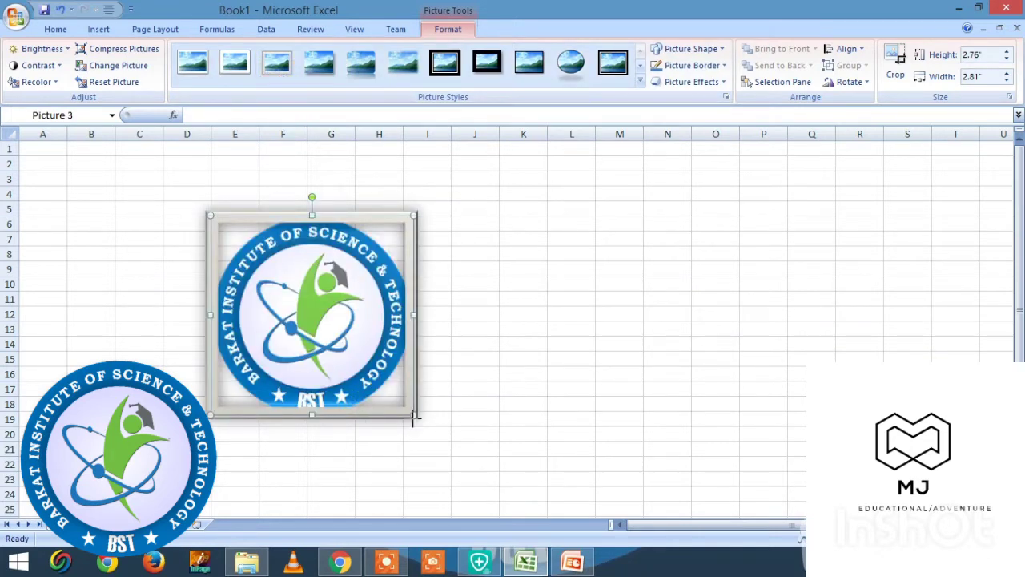
left_click_drag(413, 416, 341, 337)
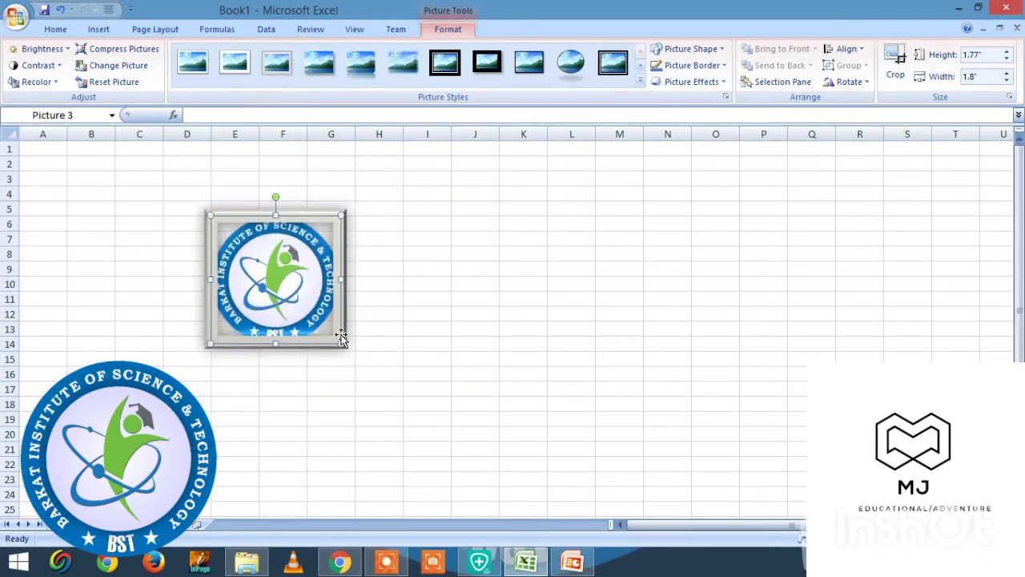
key("ctrl+z")
key("ctrl+z")
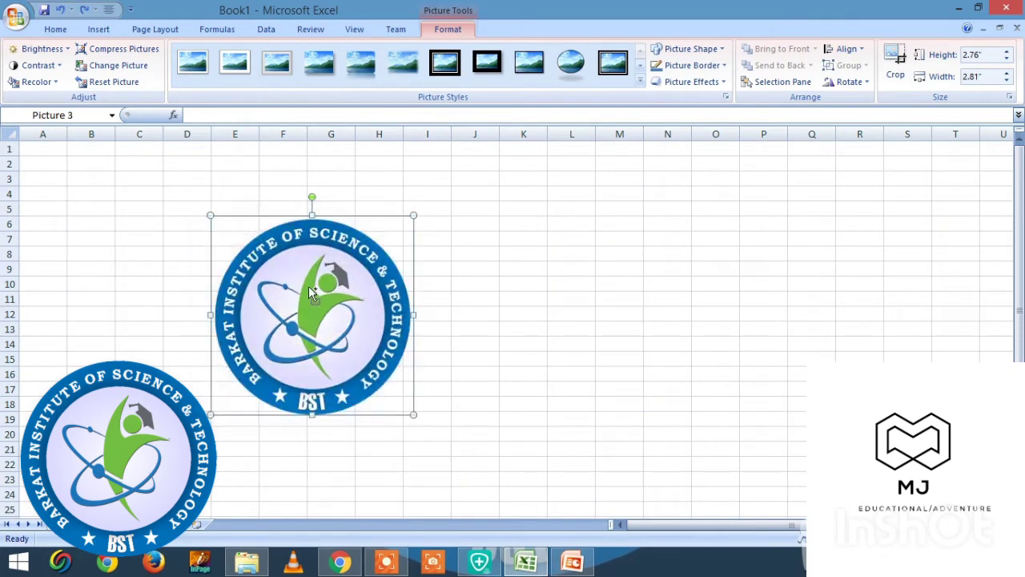
key("ctrl+z")
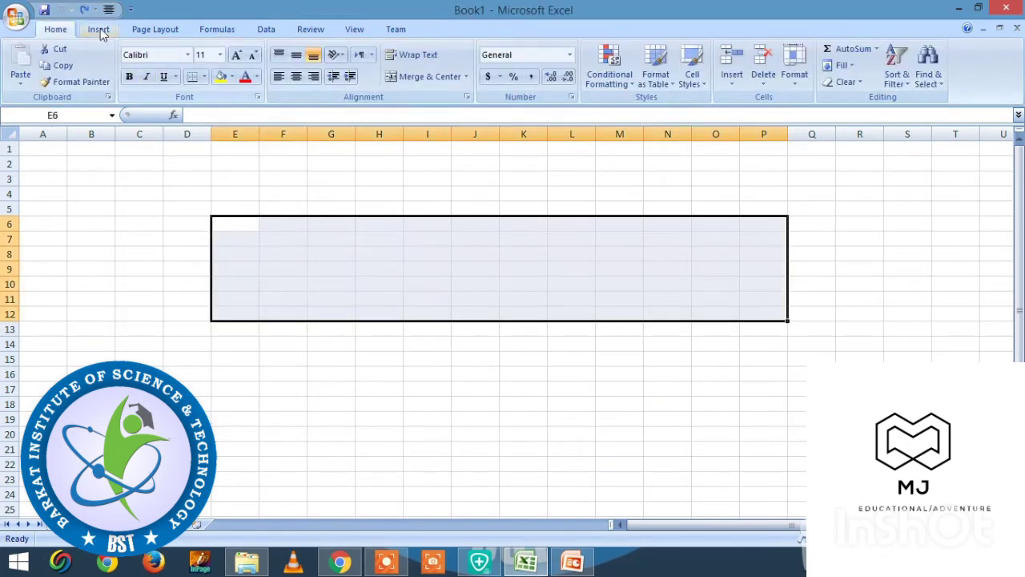
- Draw a rounded rectangle over cells E7 to H19, about 2.63" high by 2.19" wide
left_click(98, 29)
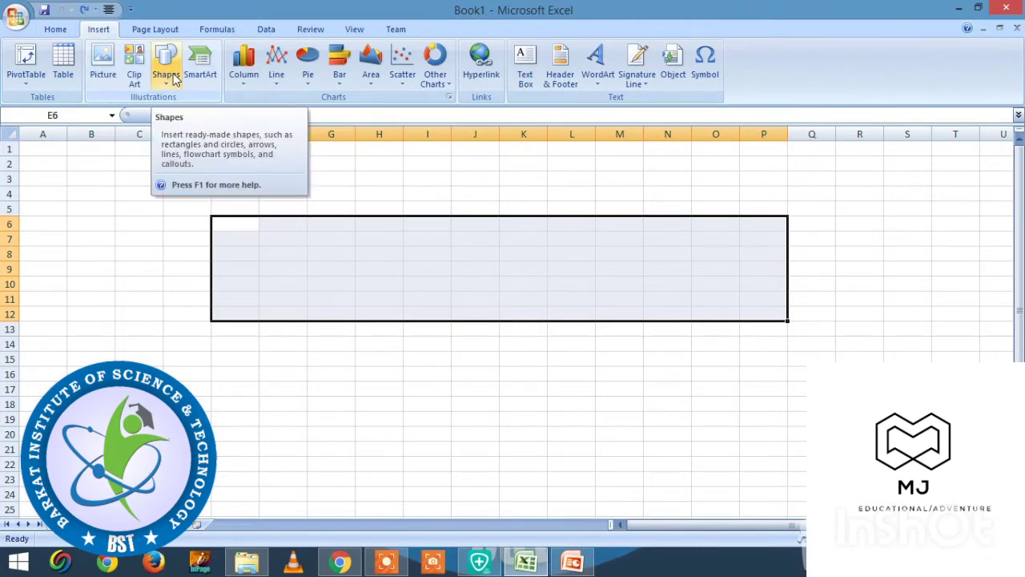
left_click(175, 80)
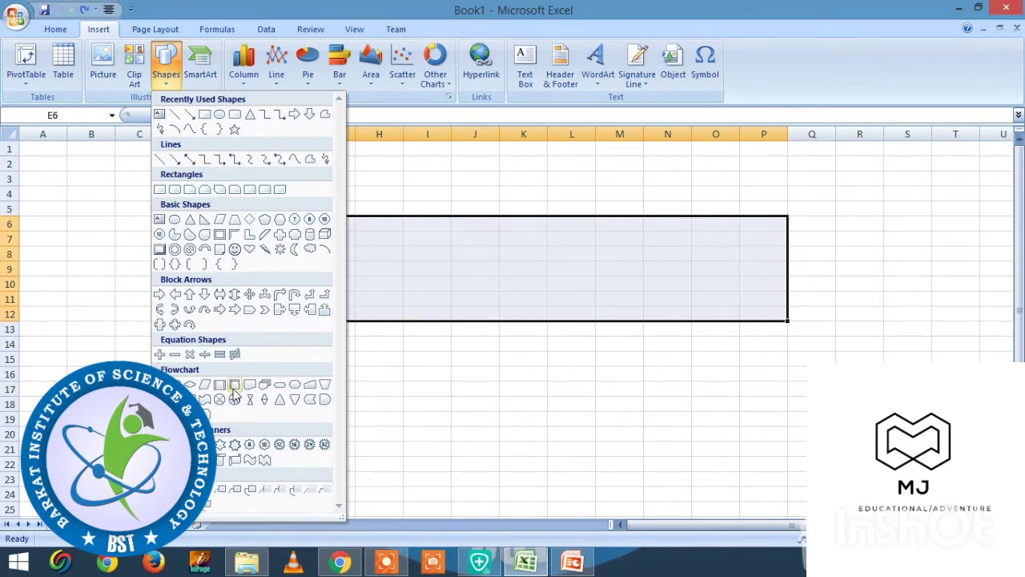
left_click(233, 117)
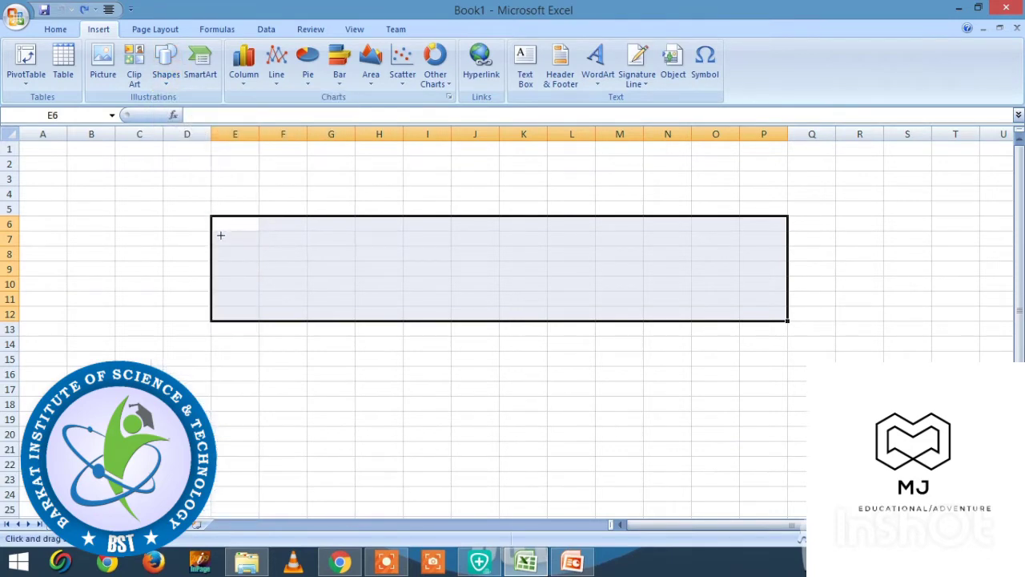
left_click_drag(219, 234, 378, 425)
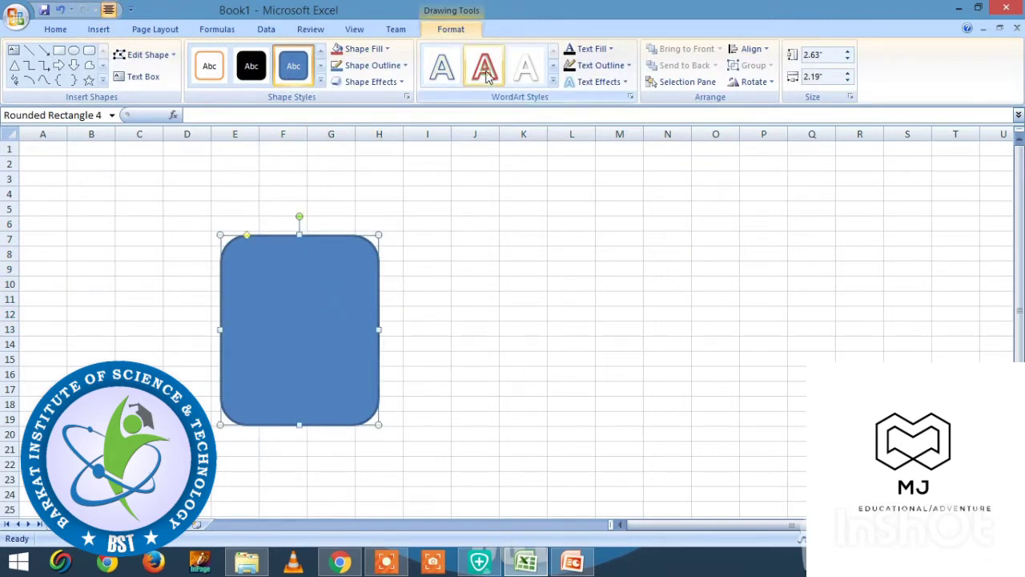
right_click(335, 289)
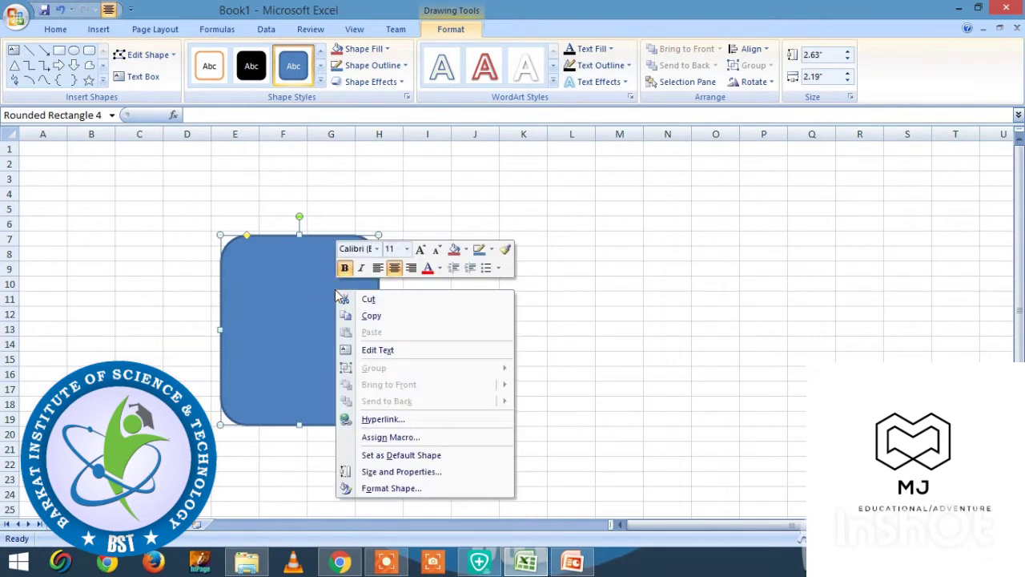
left_click(384, 352)
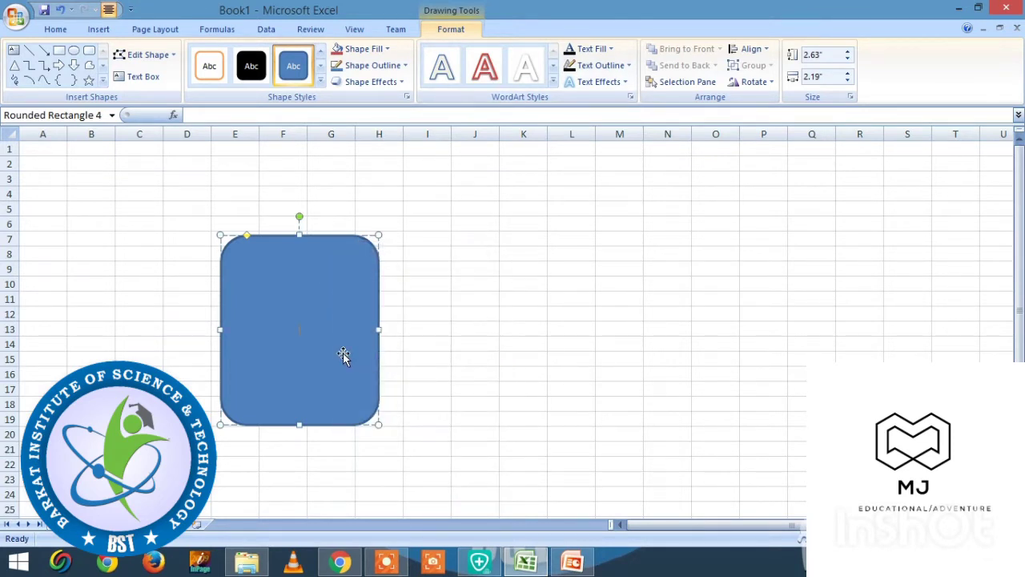
- Type a name as the rounded rectangle's text, dismissing an accidental Start search along the way
type("abc")
key("super")
type("a")
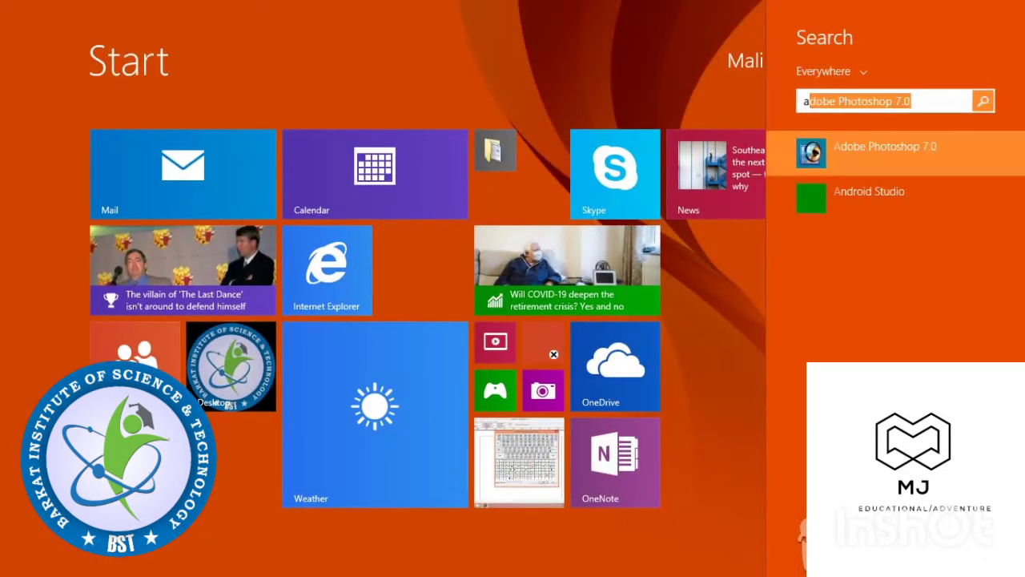
key("Escape")
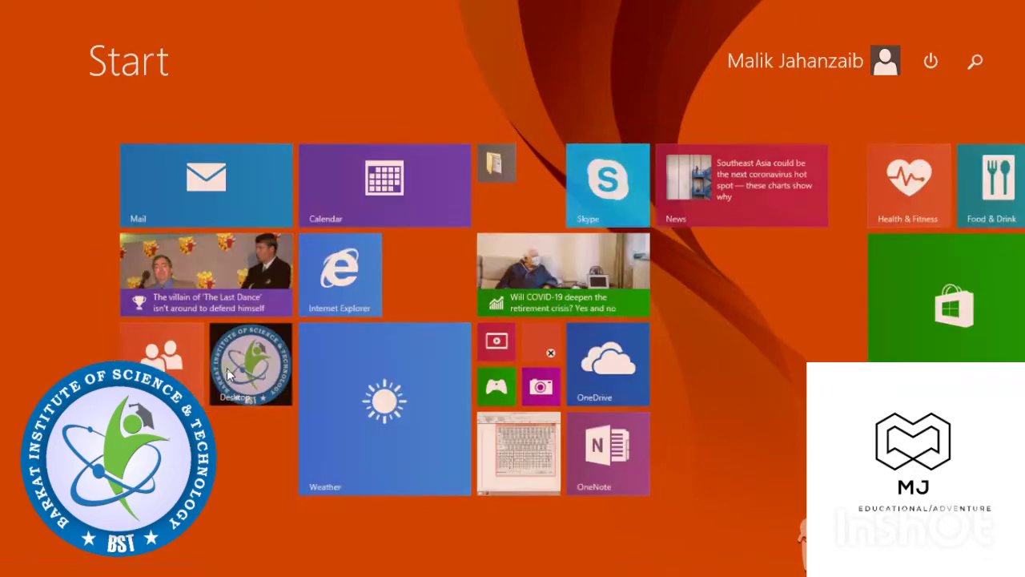
left_click(228, 373)
type("n")
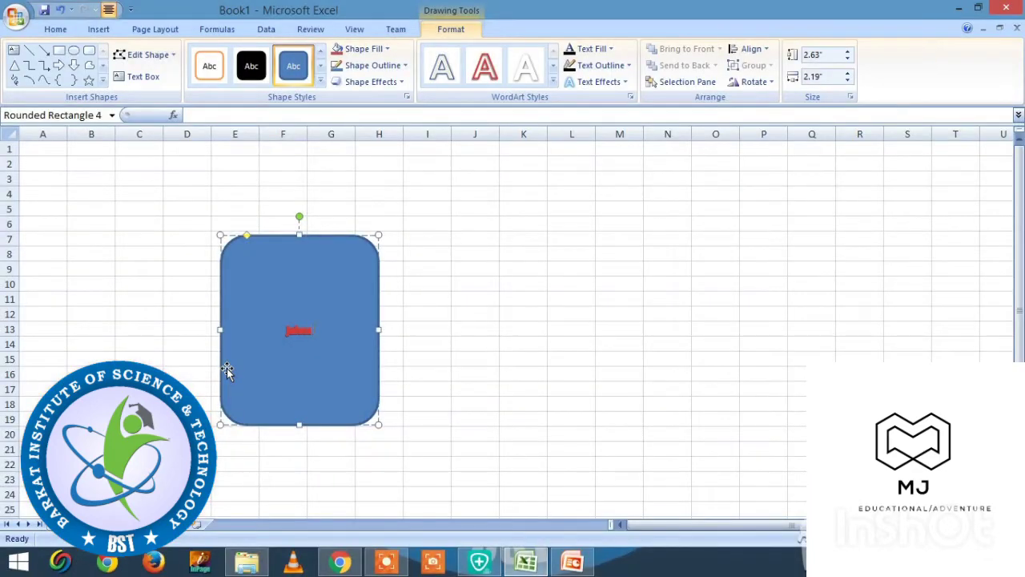
type("ab")
- Enlarge the rectangle's red text to about 36 point with Grow Font
left_click(317, 329)
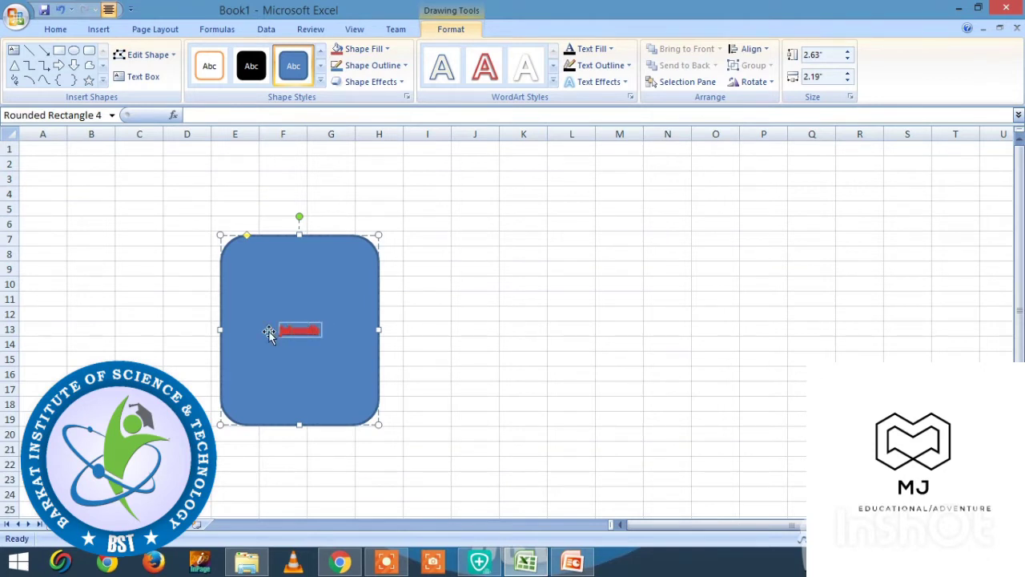
left_click(53, 29)
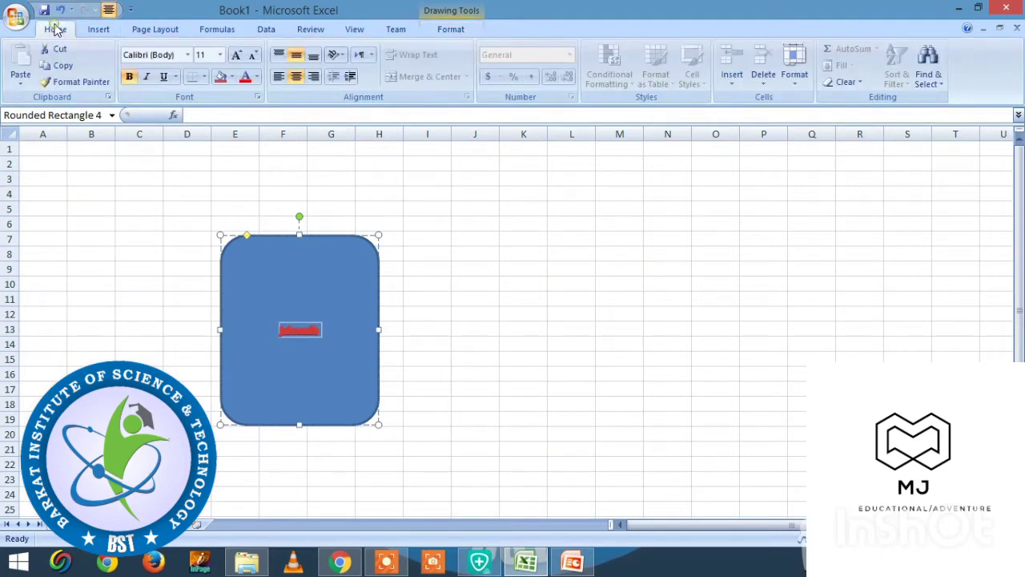
left_click(236, 56)
left_click(236, 56)
left_click(236, 56)
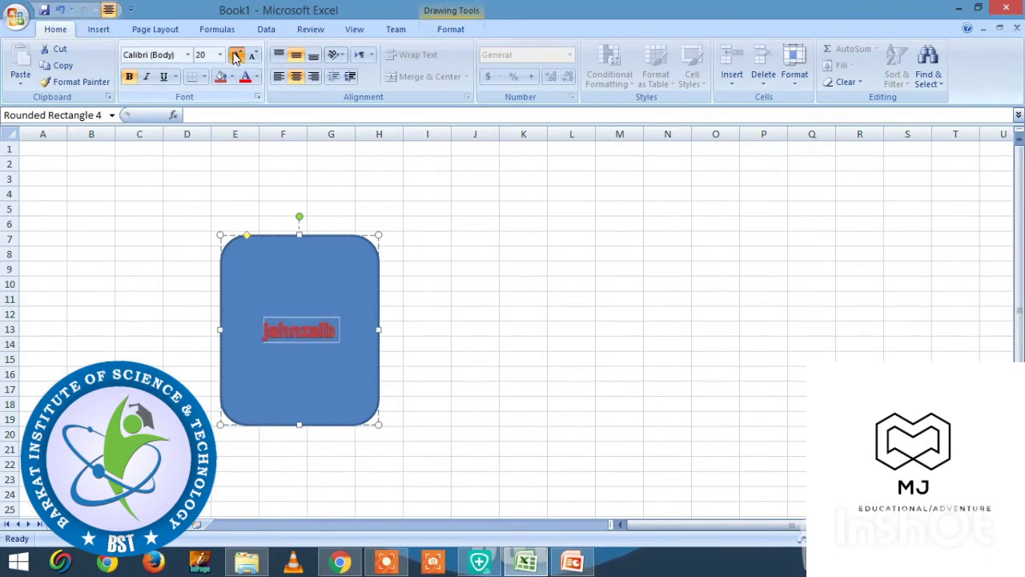
left_click(237, 56)
left_click(237, 56)
left_click(236, 56)
left_click(236, 56)
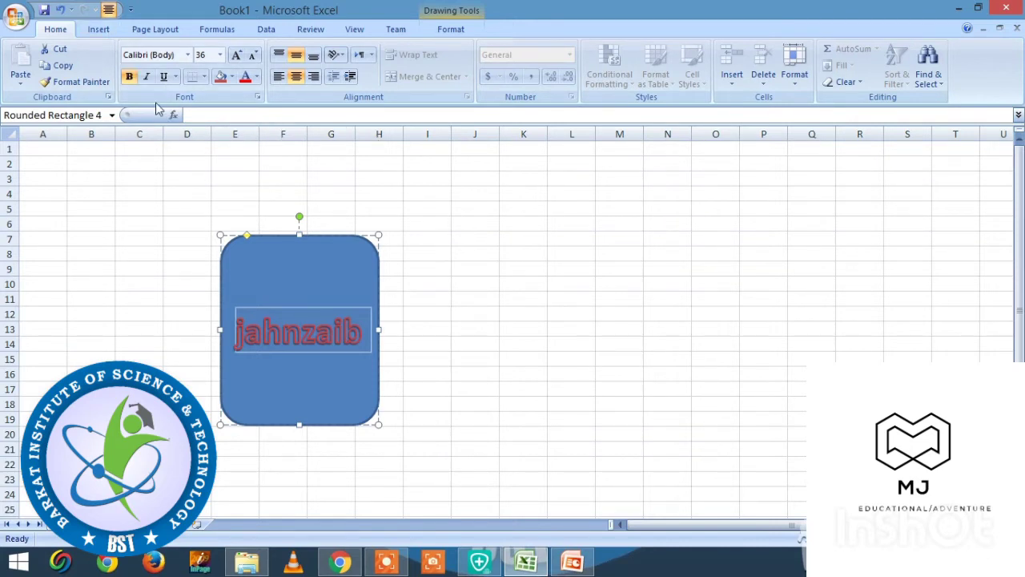
- Draw a smiley face right of the rectangle with a white fill, orange outline style
left_click(100, 30)
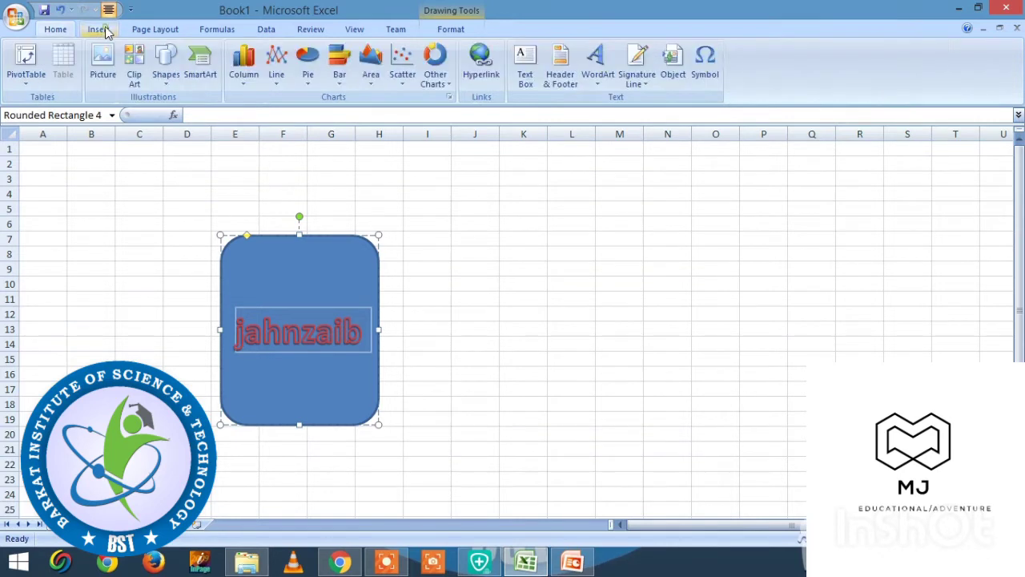
left_click(166, 76)
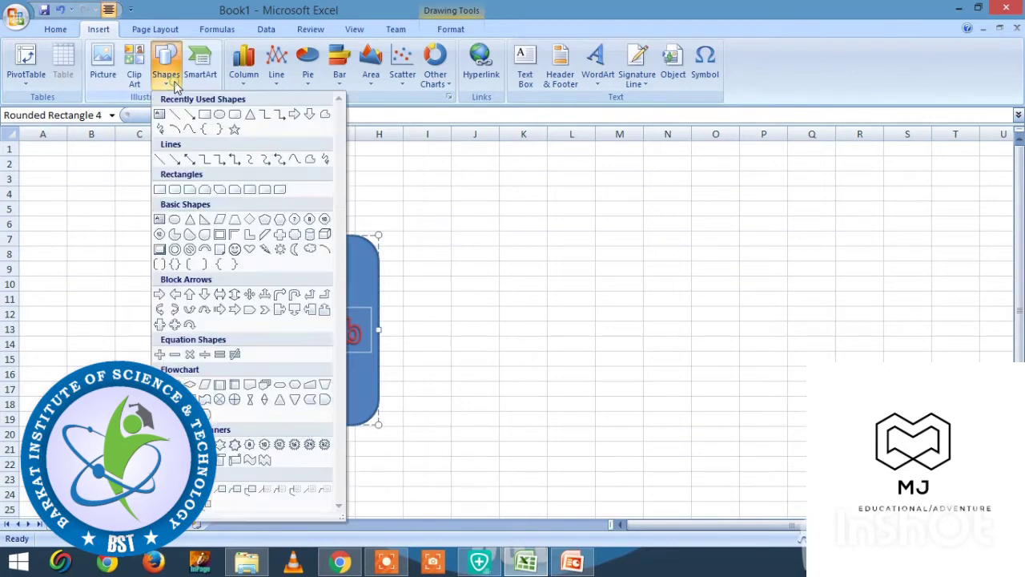
left_click(234, 250)
left_click_drag(411, 286, 578, 466)
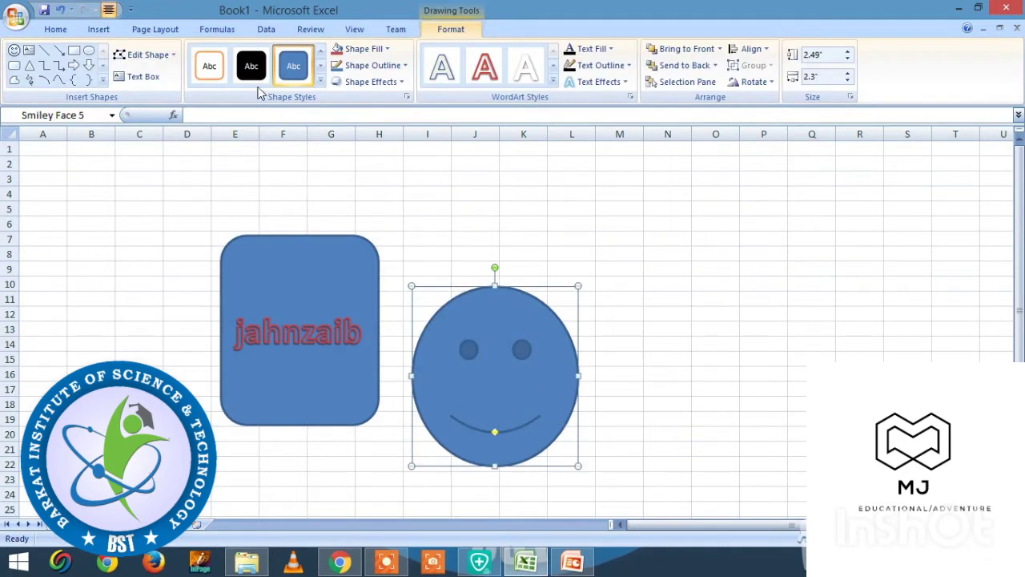
left_click(221, 66)
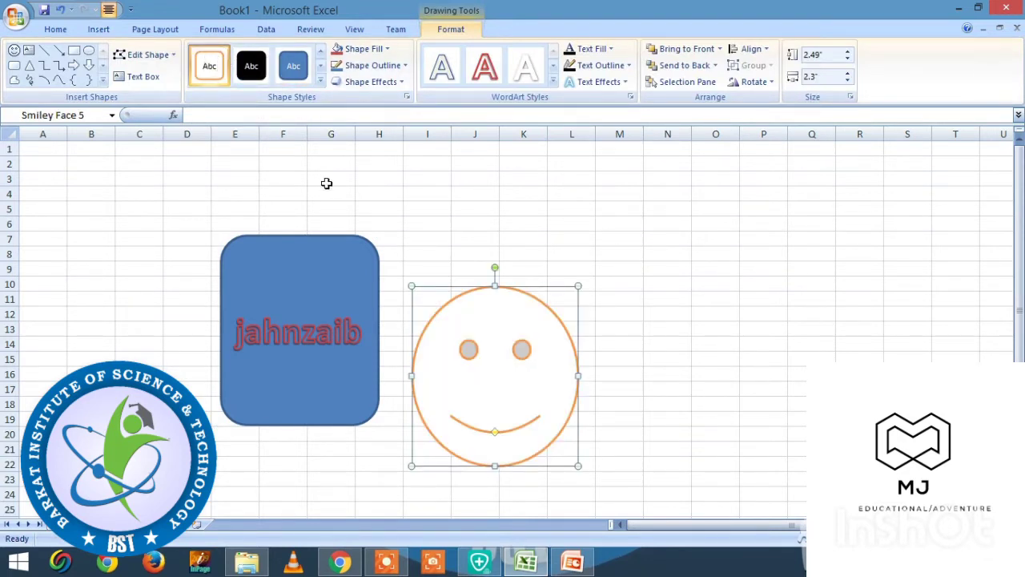
- Undo the smiley face and the rectangle text enlargements
key("ctrl+z")
key("ctrl+z")
key("ctrl+z")
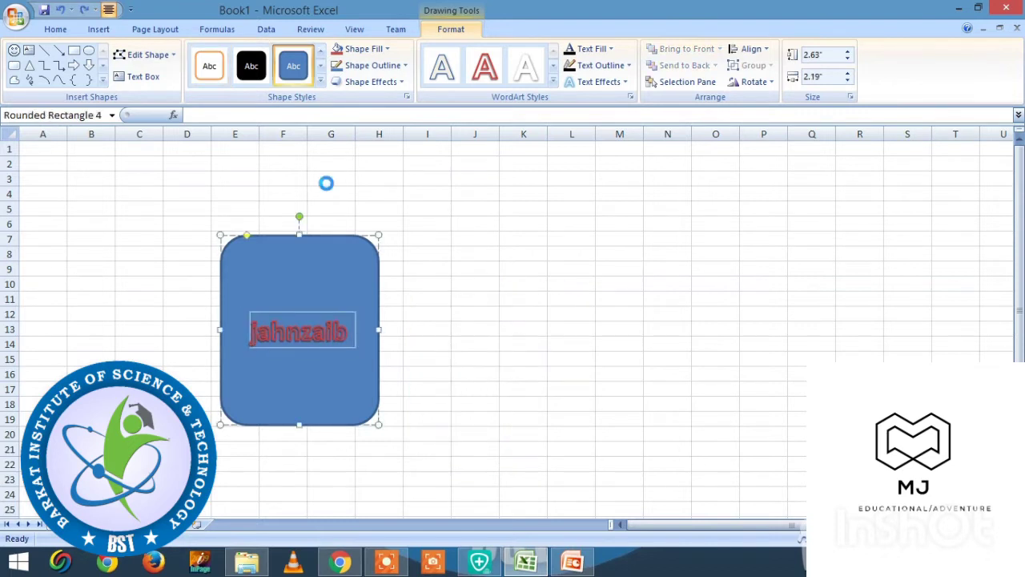
key("ctrl+z")
key("ctrl+z")
key("ctrl+z")
key("ctrl+z")
key("ctrl+z")
key("ctrl+z")
key("ctrl+z")
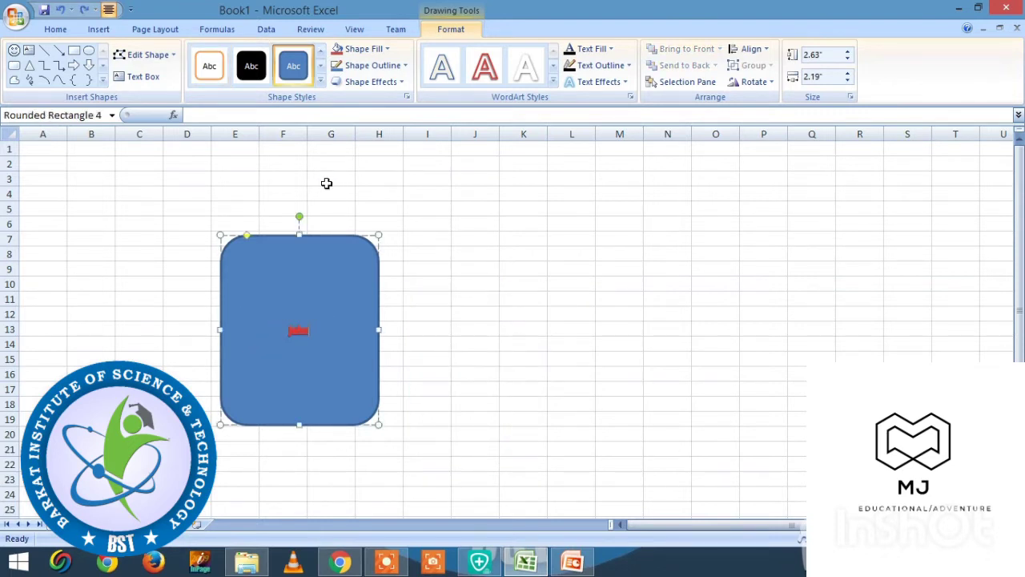
key("ctrl+z")
key("ctrl+z")
key("ctrl+z")
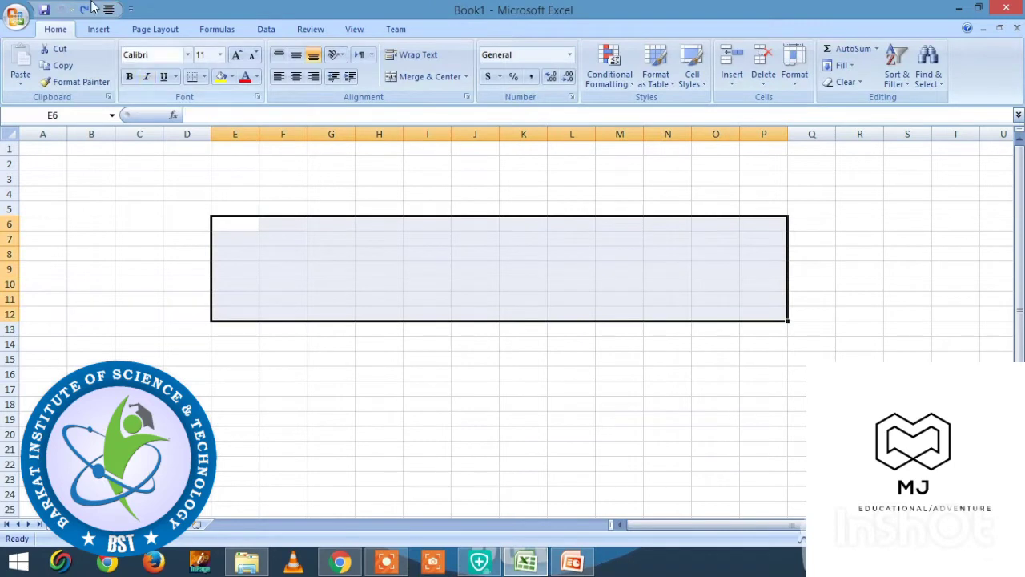
- Enter 58, 69, 80, 56, 57 and 85 down column G from G7 to G12
left_click(98, 30)
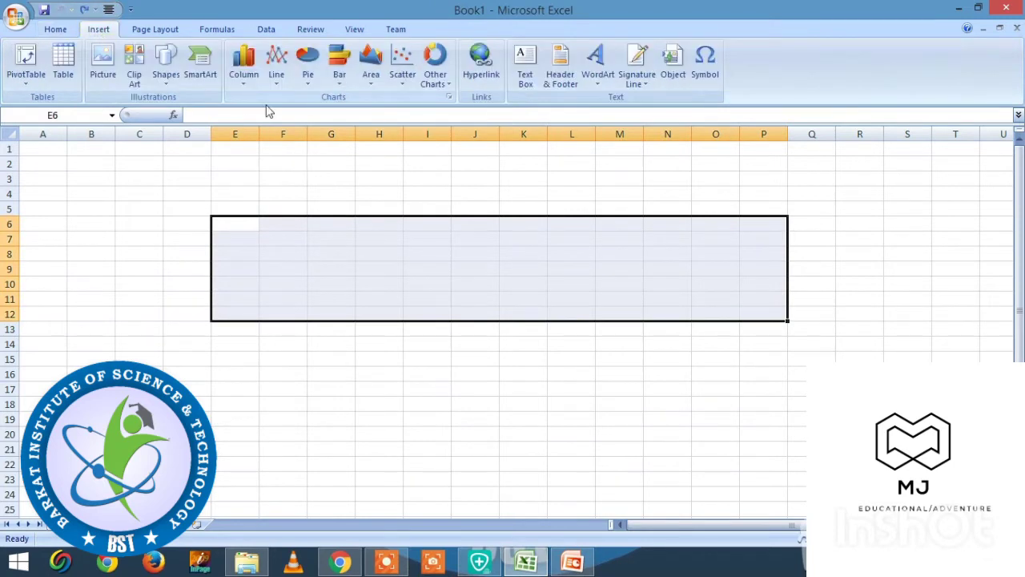
left_click(336, 183)
left_click(334, 233)
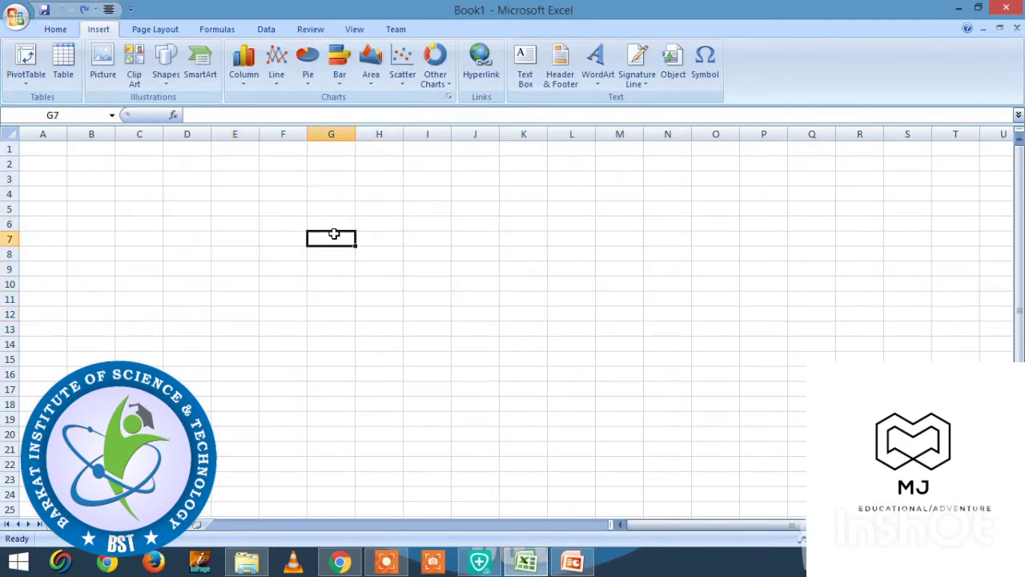
type("58")
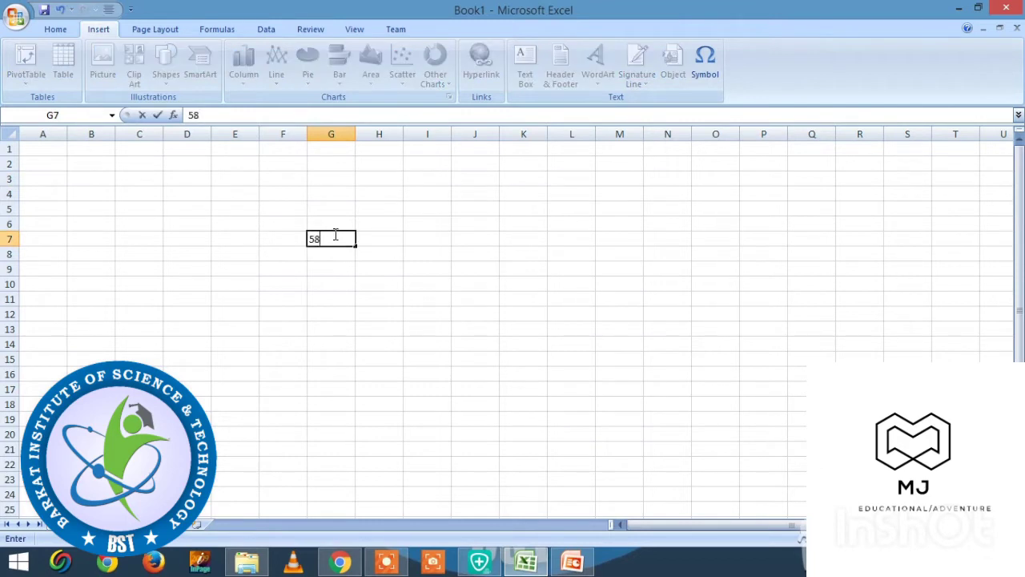
key("Return")
type("69")
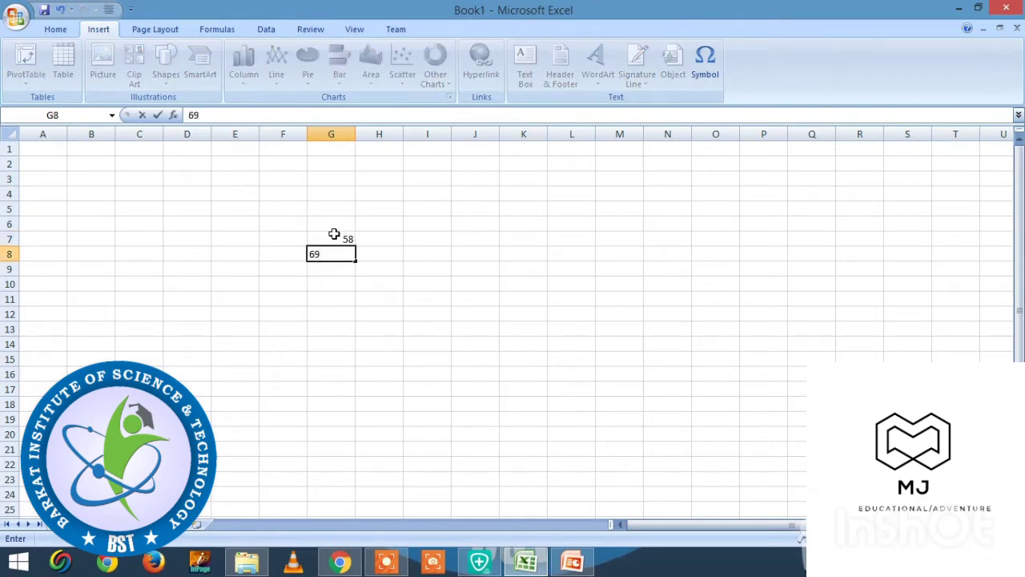
key("Return")
type("80")
key("Return")
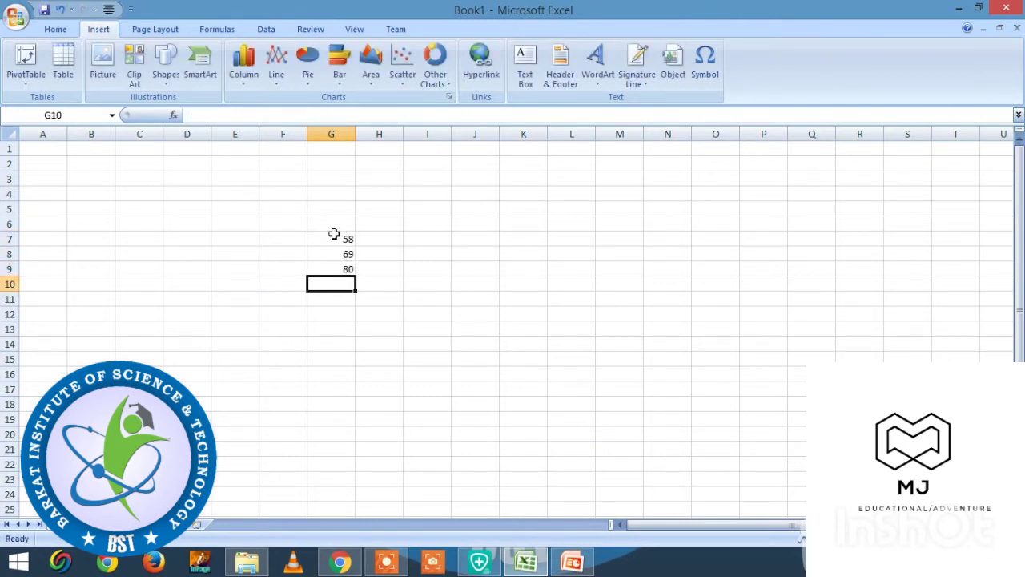
type("56")
key("Return")
type("5")
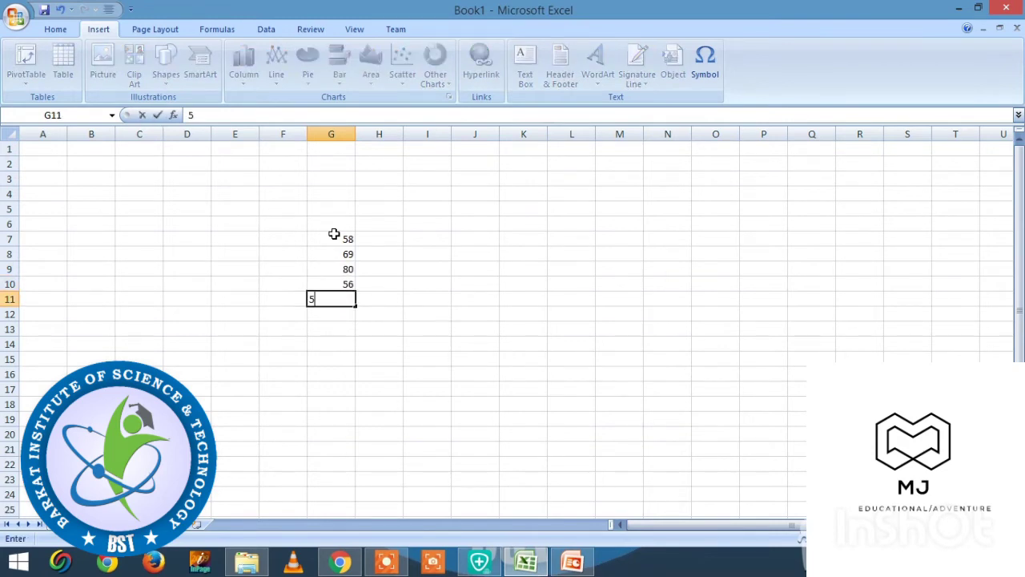
key("Return")
type("85")
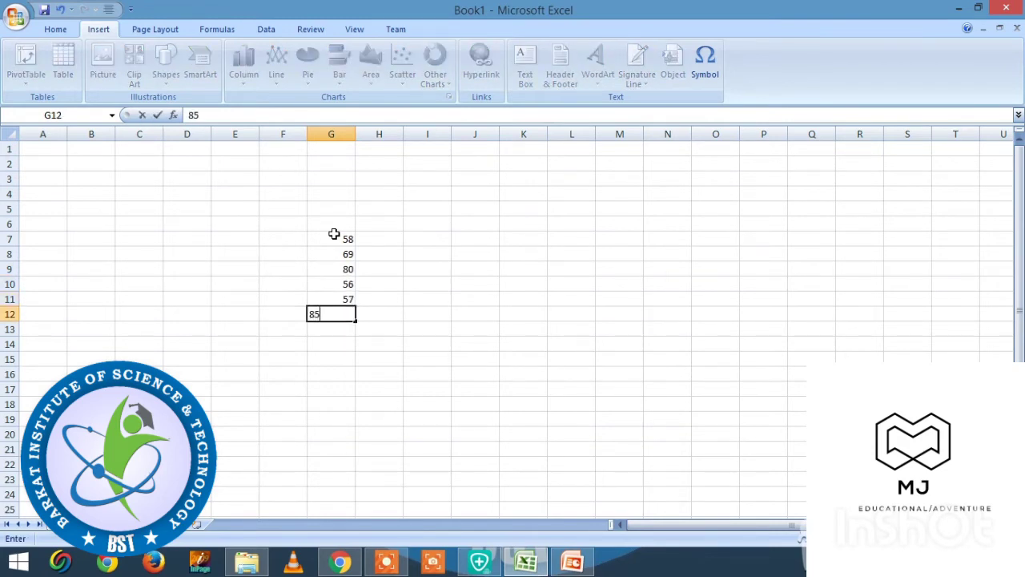
key("Return")
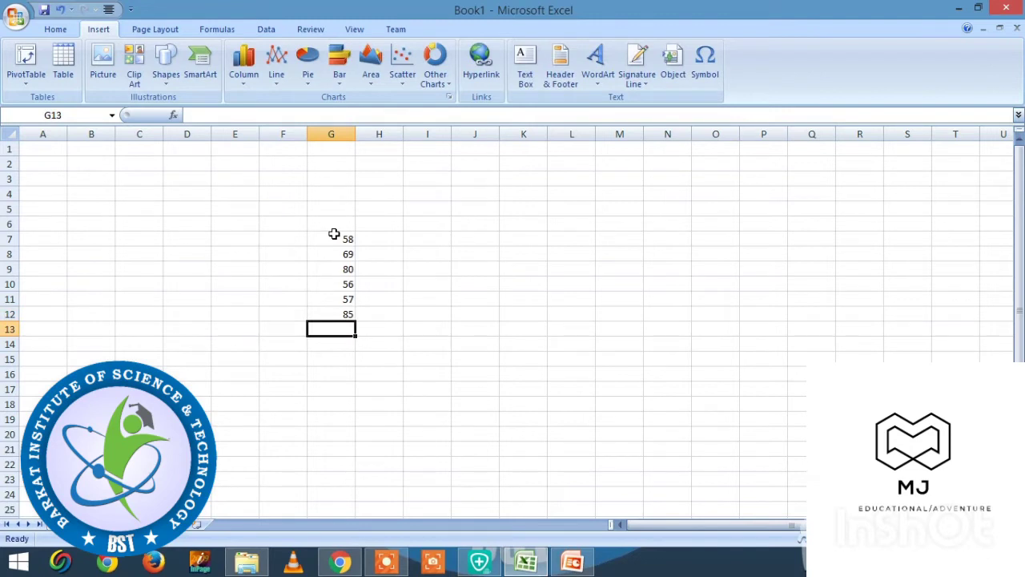
left_click(334, 233)
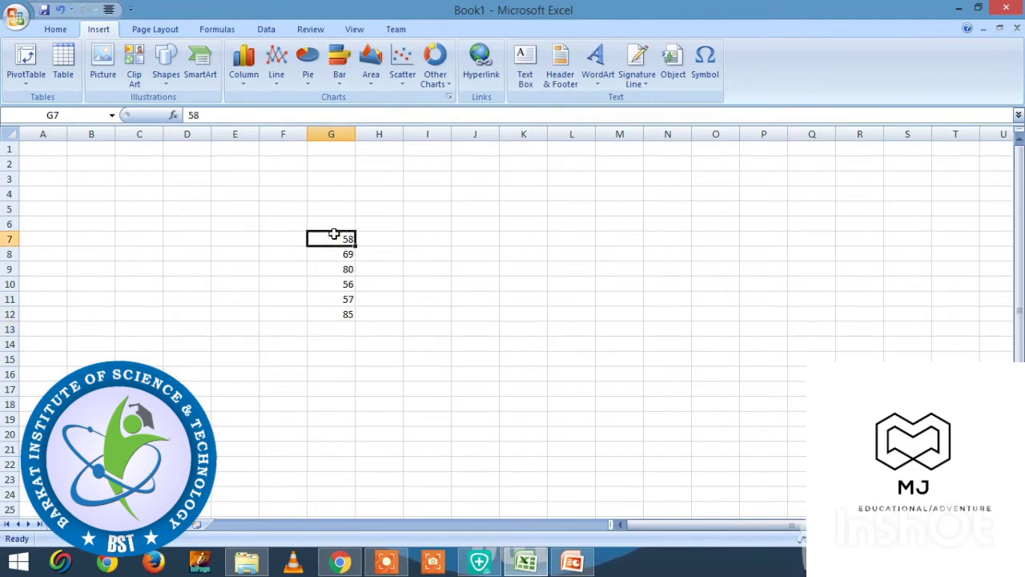
left_click(404, 287)
left_click_drag(343, 238, 350, 312)
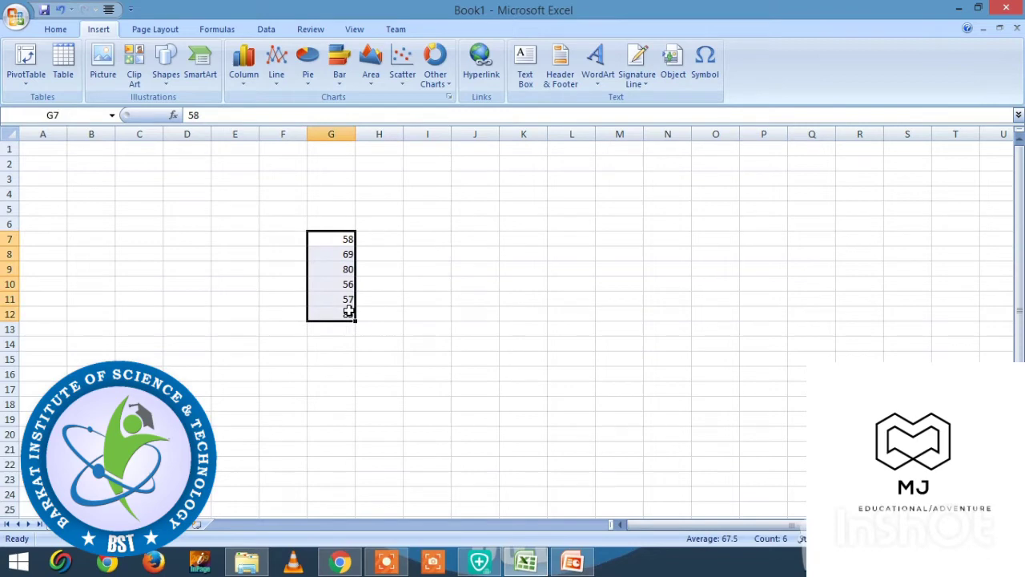
left_click(245, 84)
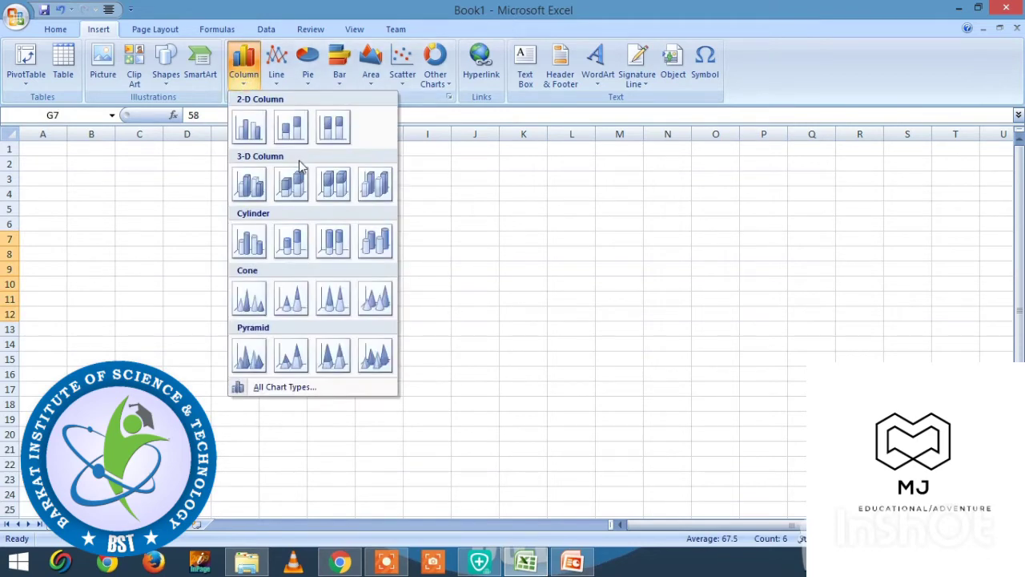
left_click(291, 126)
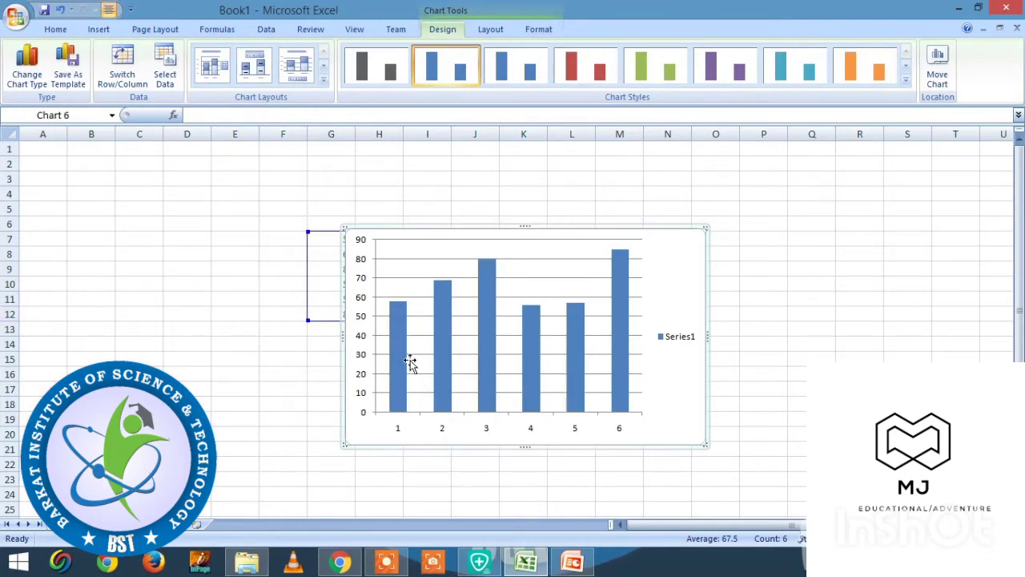
mouse_move(388, 265)
left_mouse_down()
mouse_move(495, 269)
mouse_move(423, 279)
left_mouse_up()
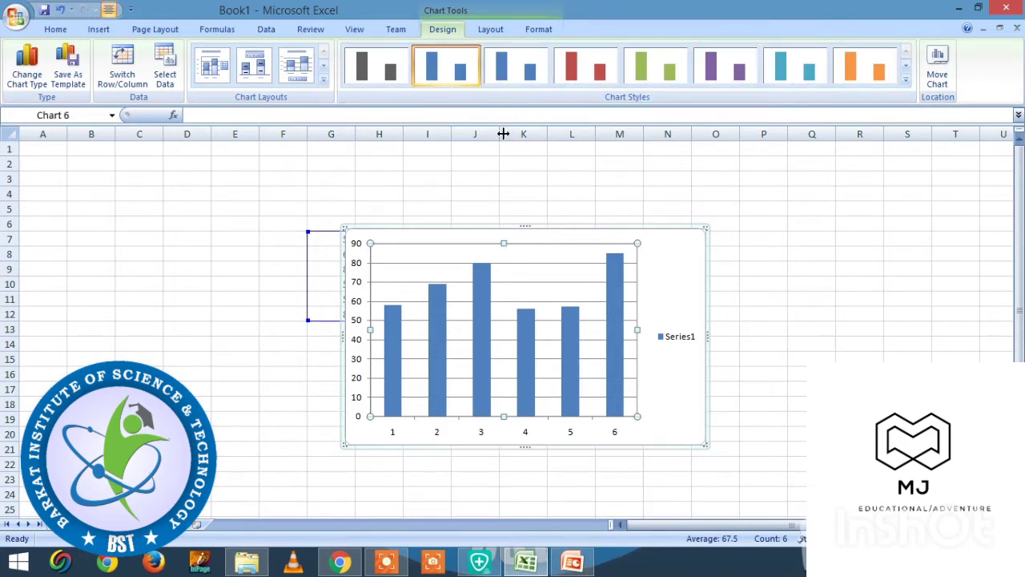
key("ctrl+z")
key("ctrl+z")
key("ctrl+z")
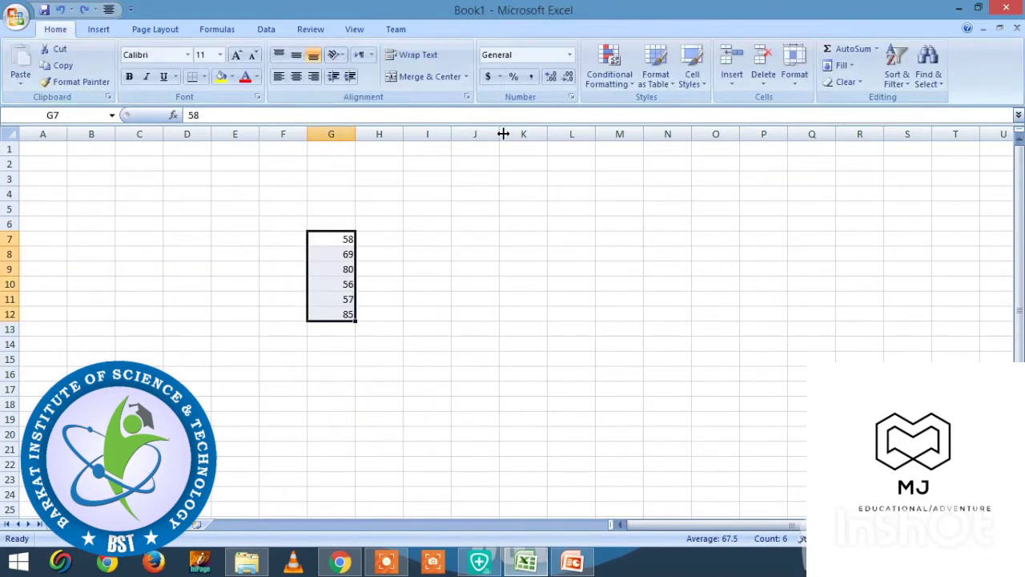
left_click(102, 33)
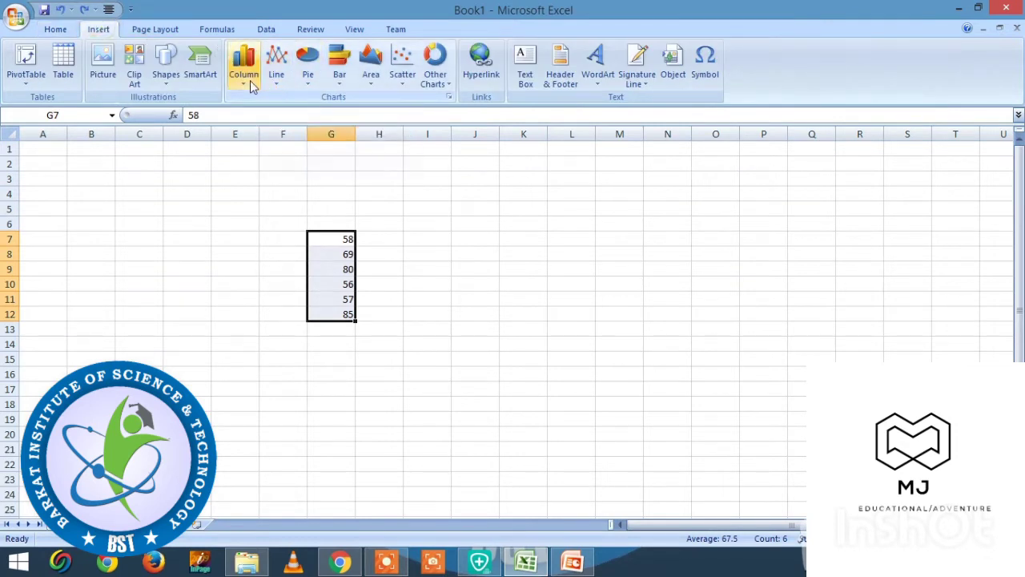
left_click(245, 77)
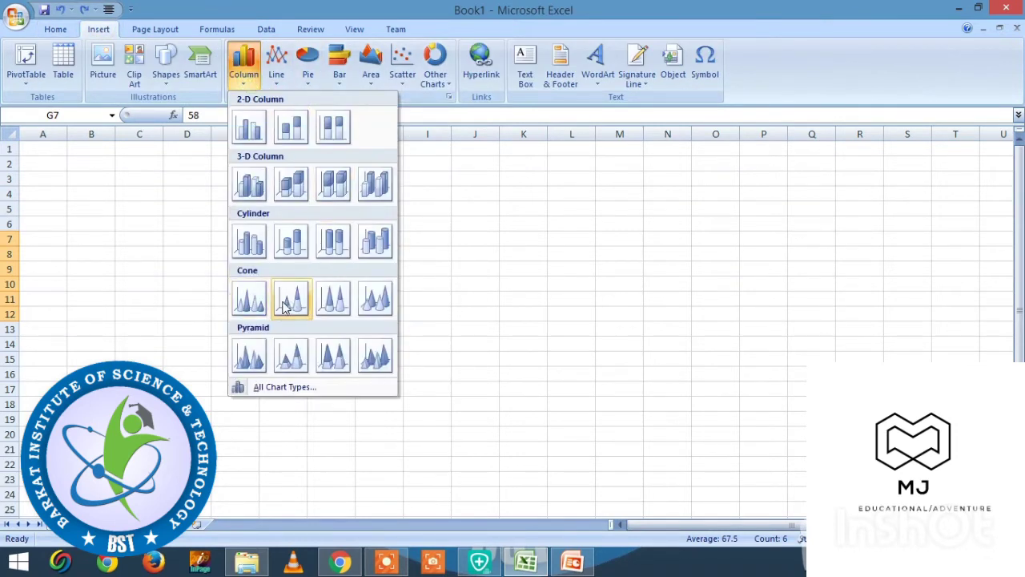
left_click(251, 298)
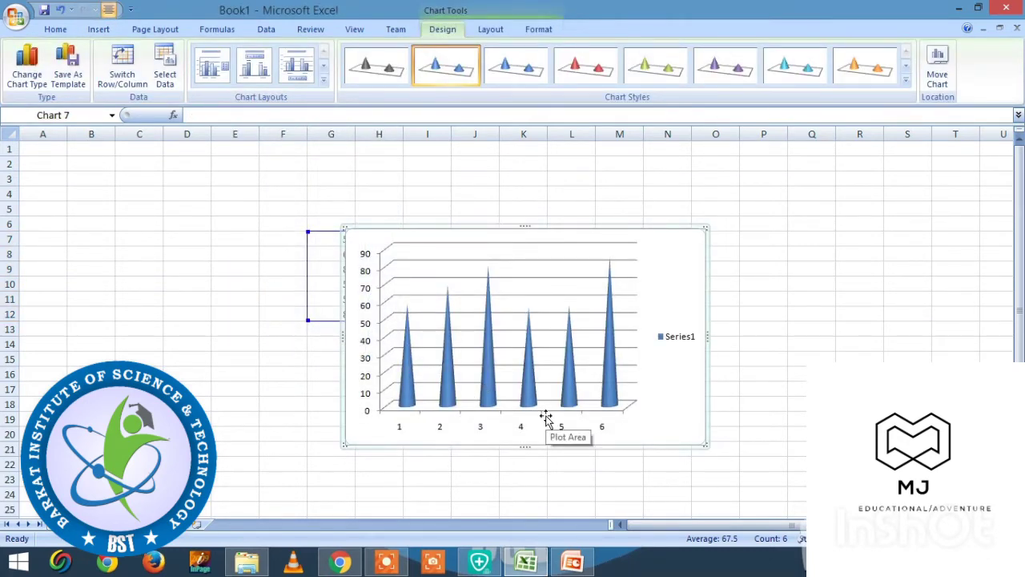
key("Delete")
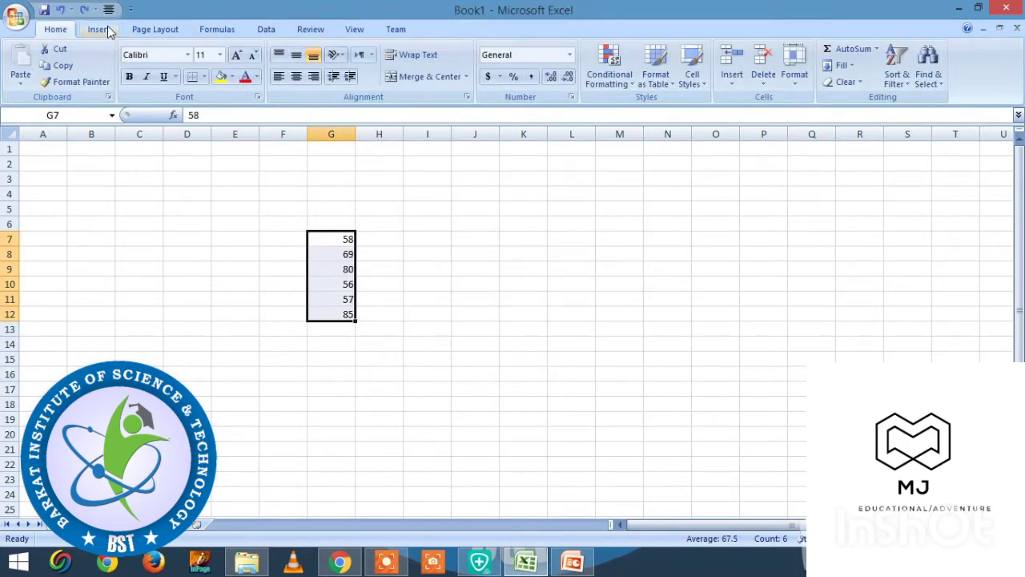
- Chart G7:G12 as a line with markers, then switch it to an exploded pie
left_click(104, 32)
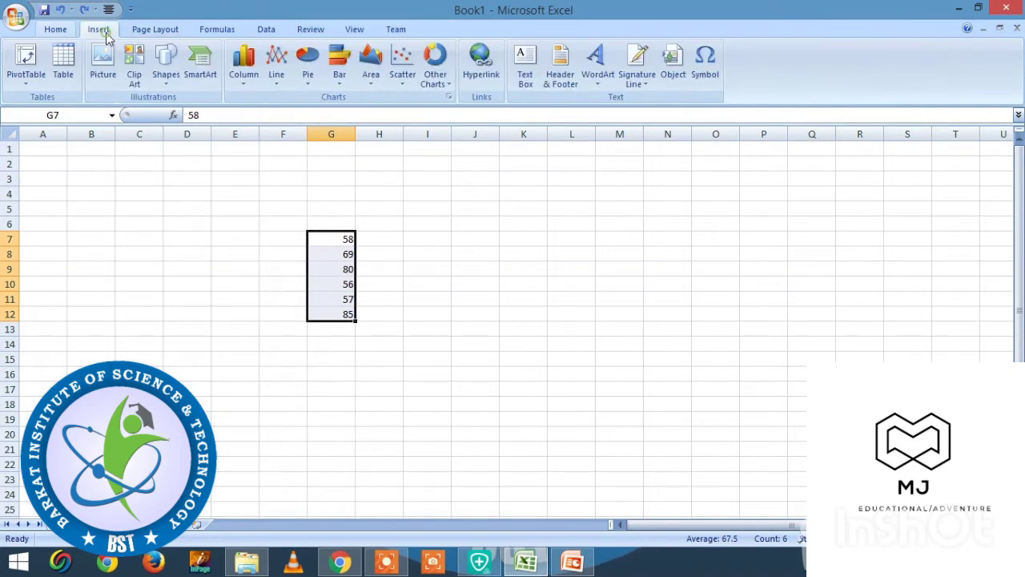
left_click(274, 77)
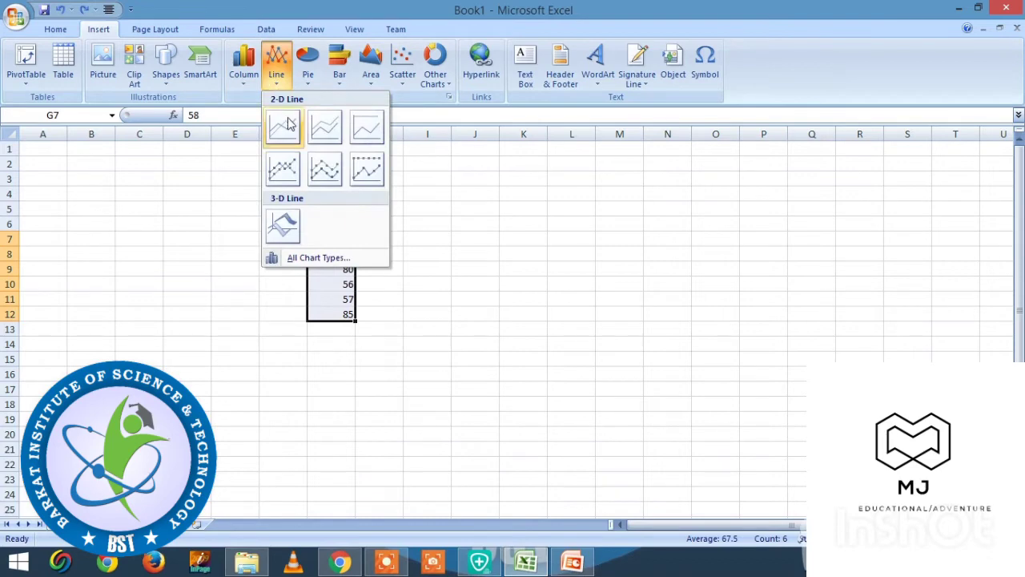
left_click(283, 168)
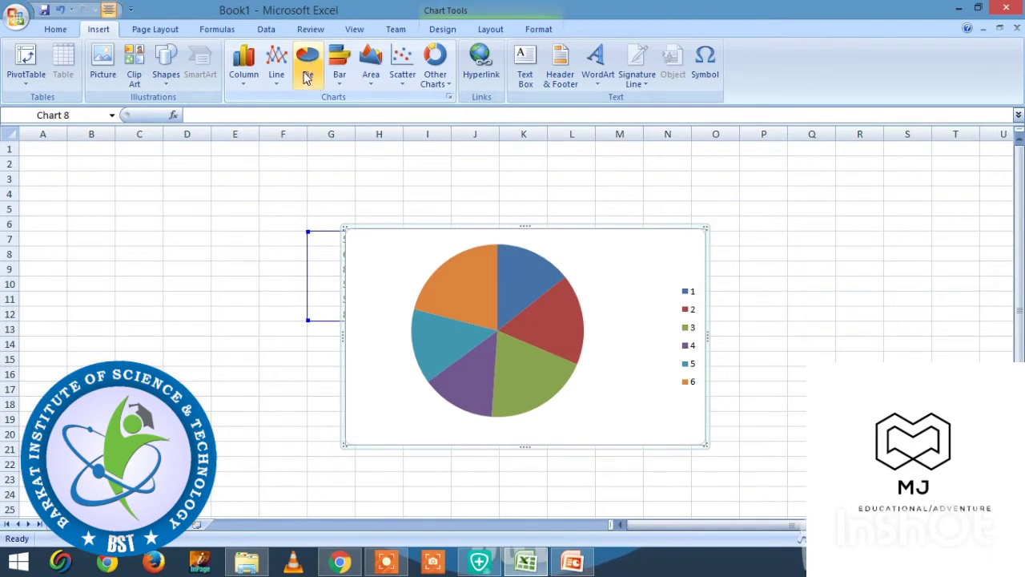
left_click(309, 72)
left_click(356, 126)
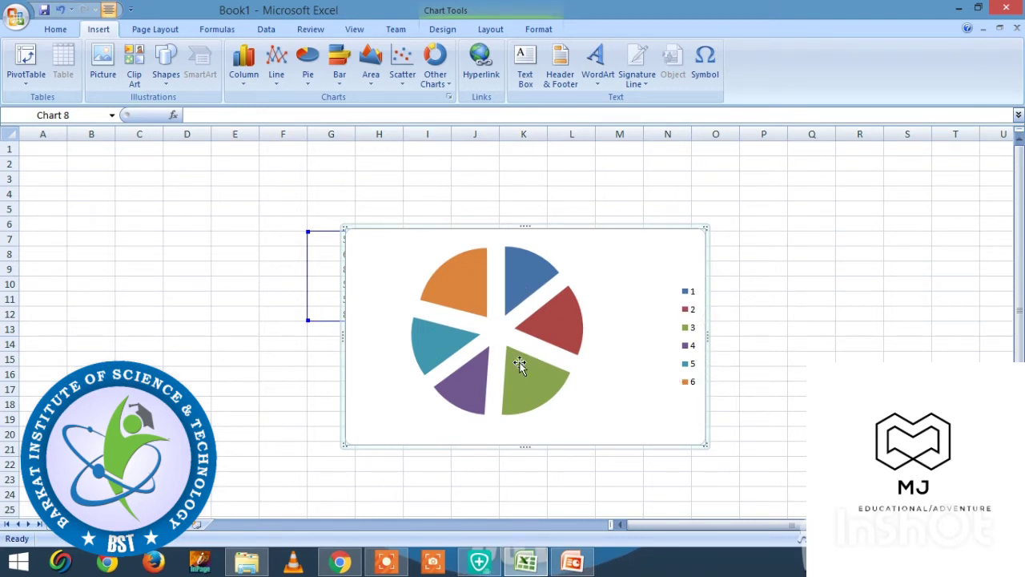
- Change the chart of G7:G12 into a 3-D clustered bar chart
left_click(341, 84)
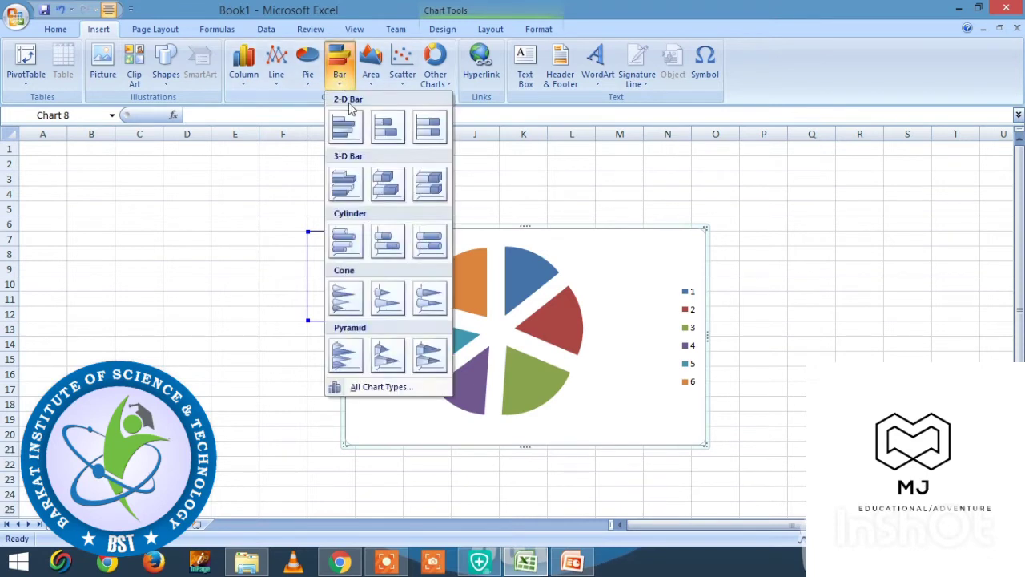
left_click(343, 178)
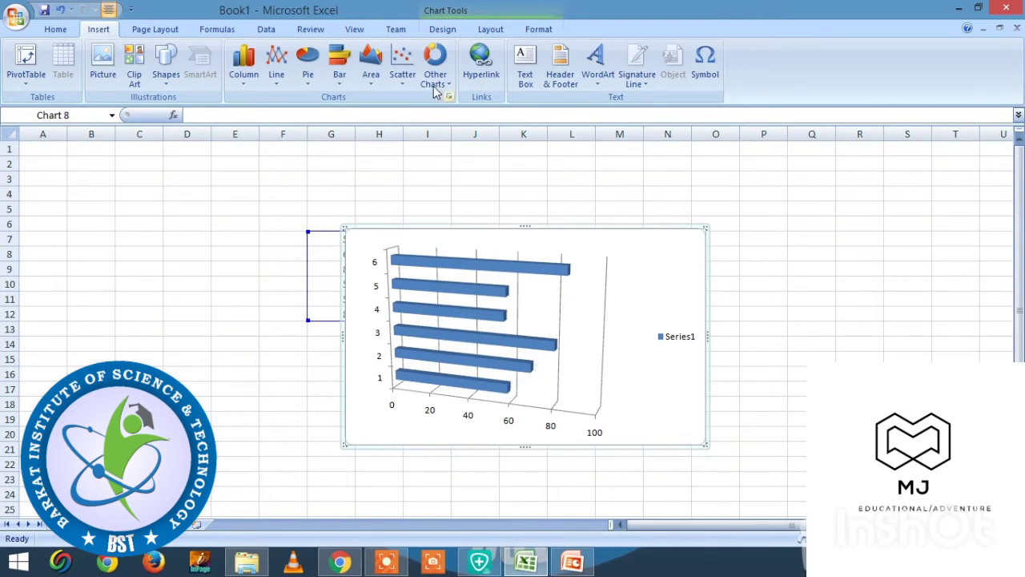
left_click(403, 83)
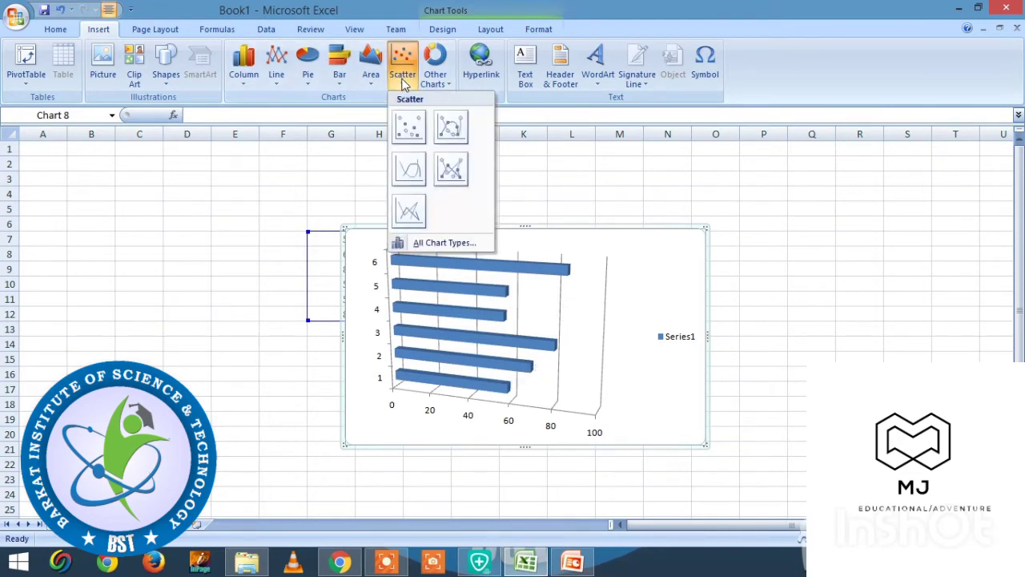
- Try markers-only and smooth-line scatter types, settling on scatter with straight lines
left_click(409, 138)
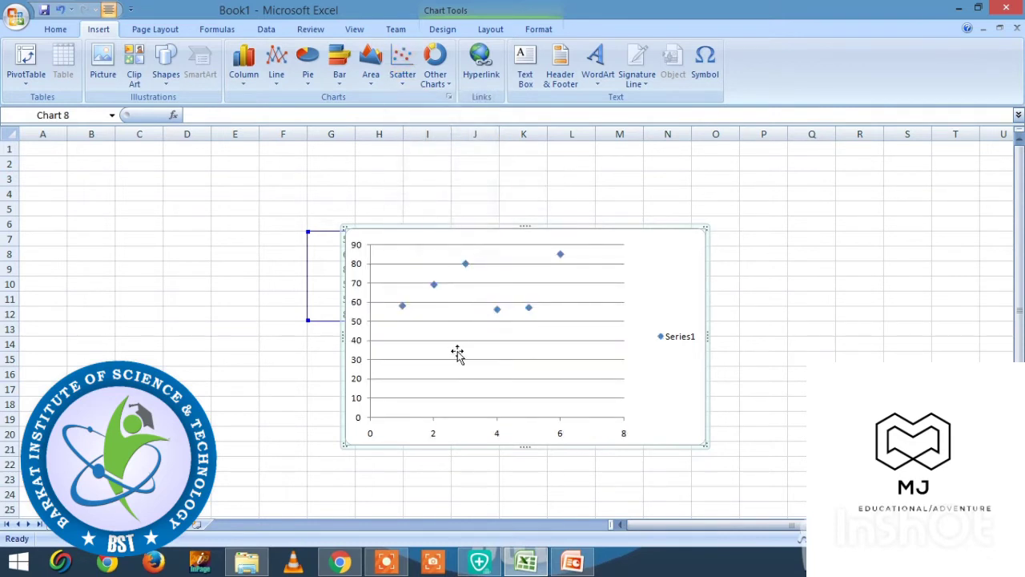
left_click(405, 80)
left_click(409, 168)
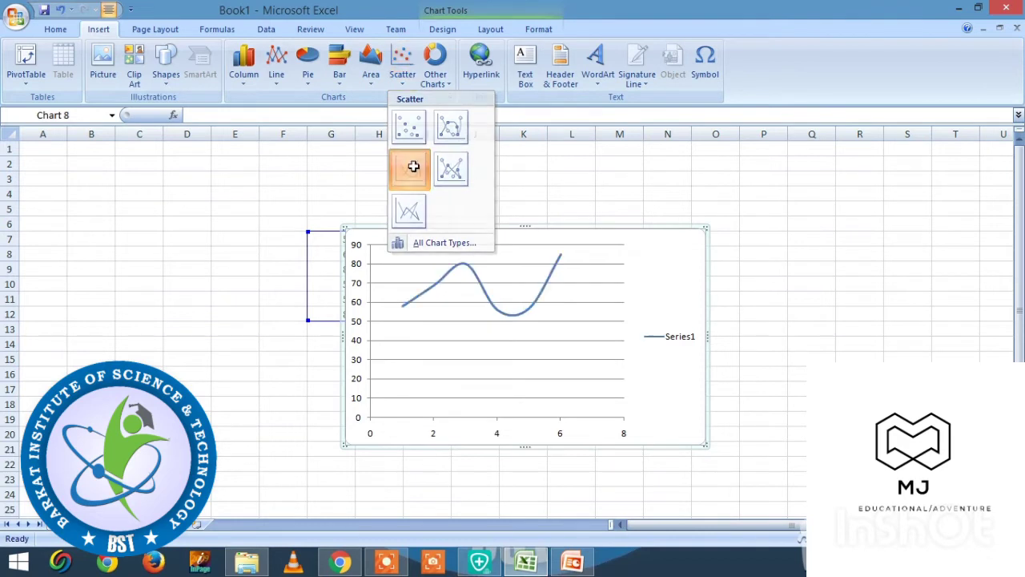
left_click(371, 76)
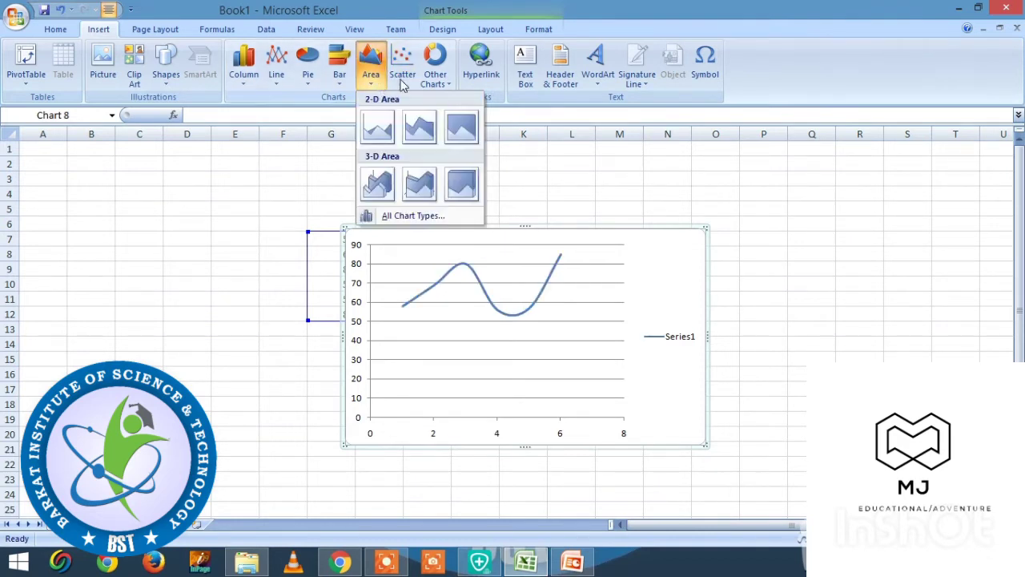
left_click(403, 73)
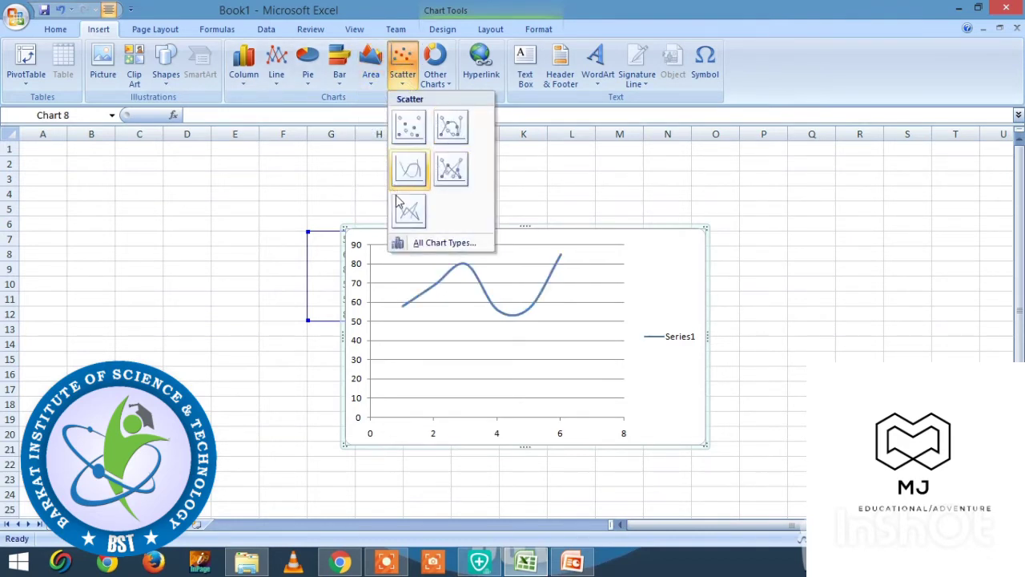
left_click(408, 210)
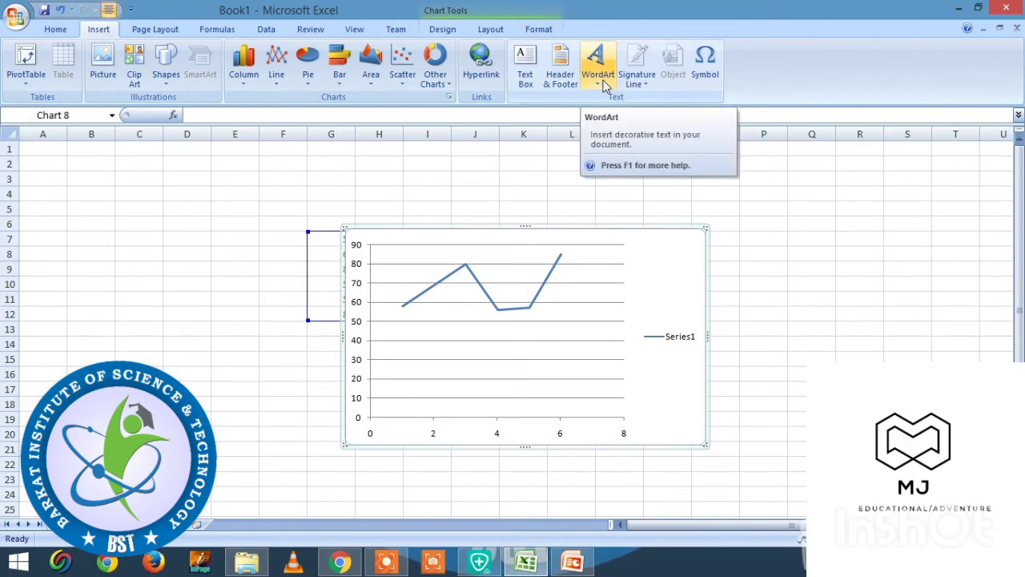
- Insert silver WordArt reading 'barkat academy' on the chart
left_click(602, 80)
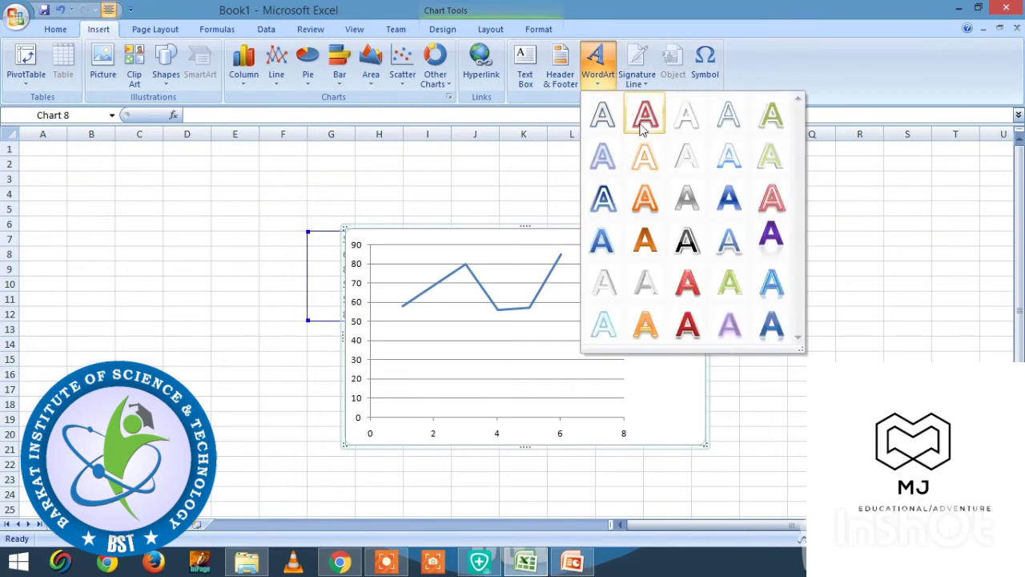
left_click(686, 202)
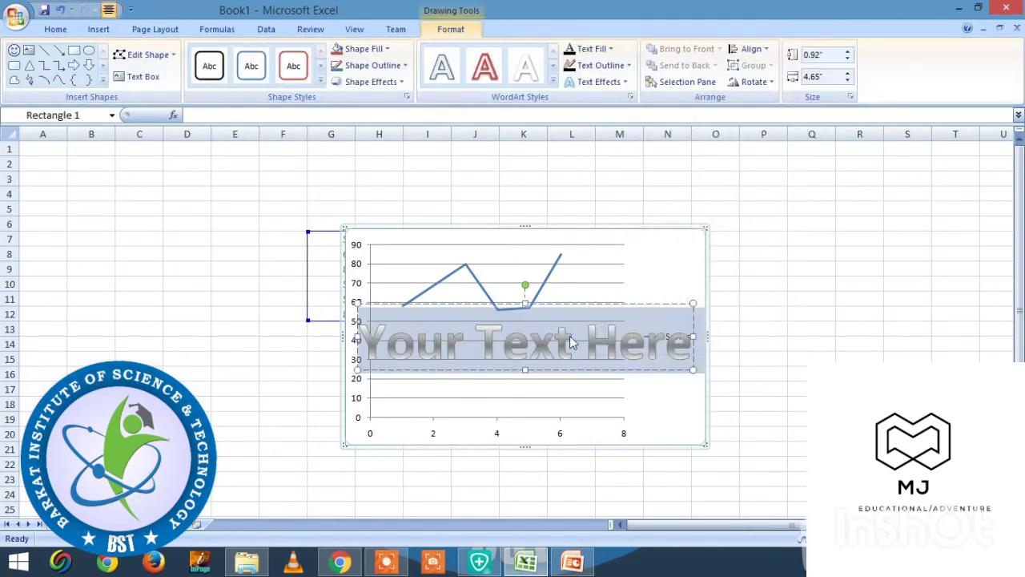
type("bar")
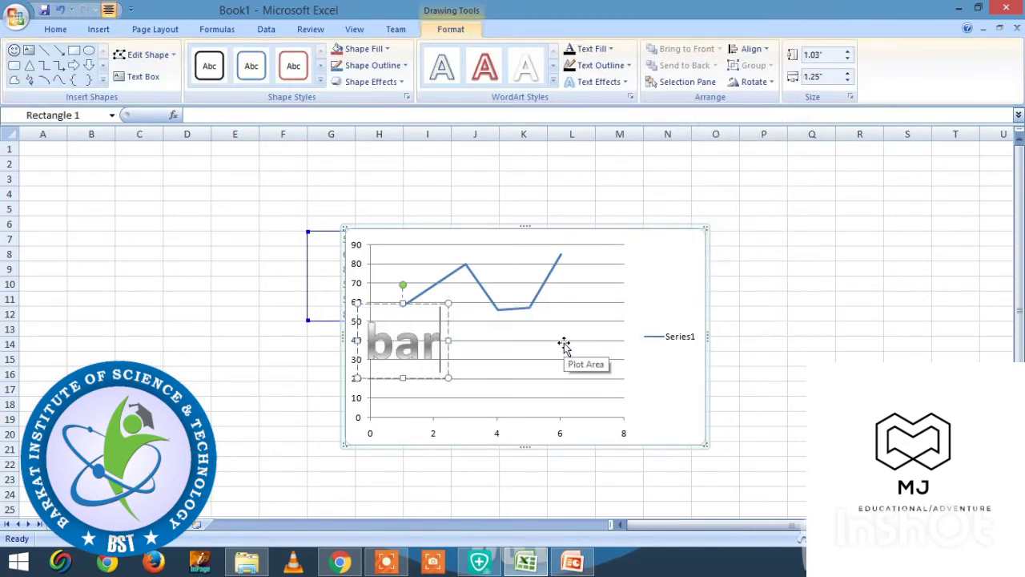
type("kat")
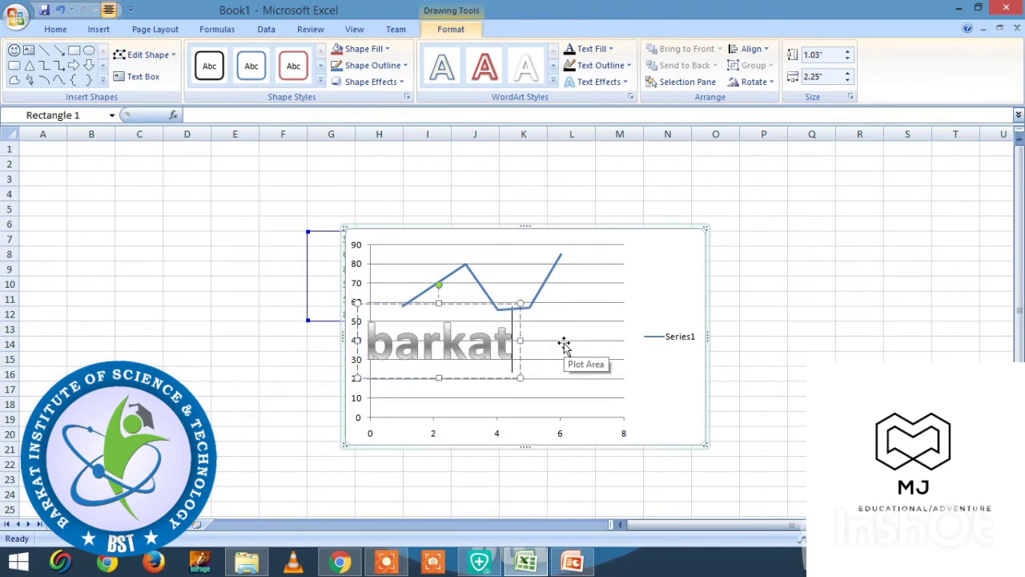
type(" aca")
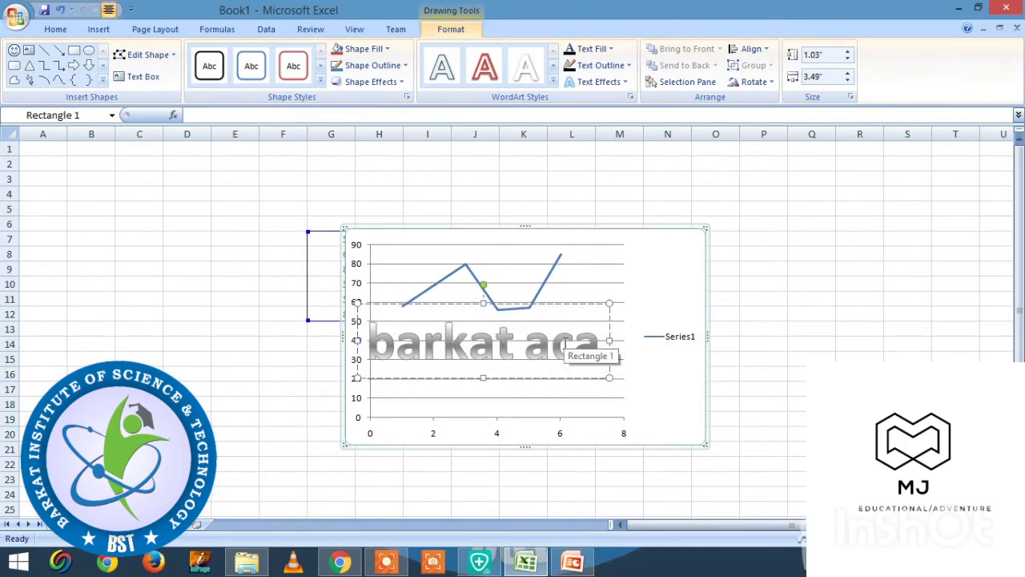
type("d")
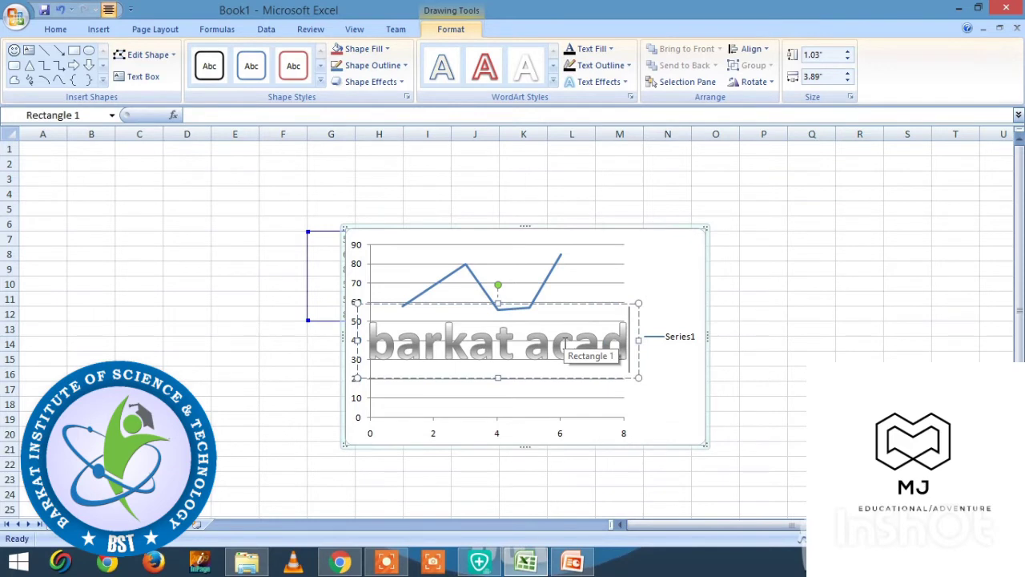
type("emy")
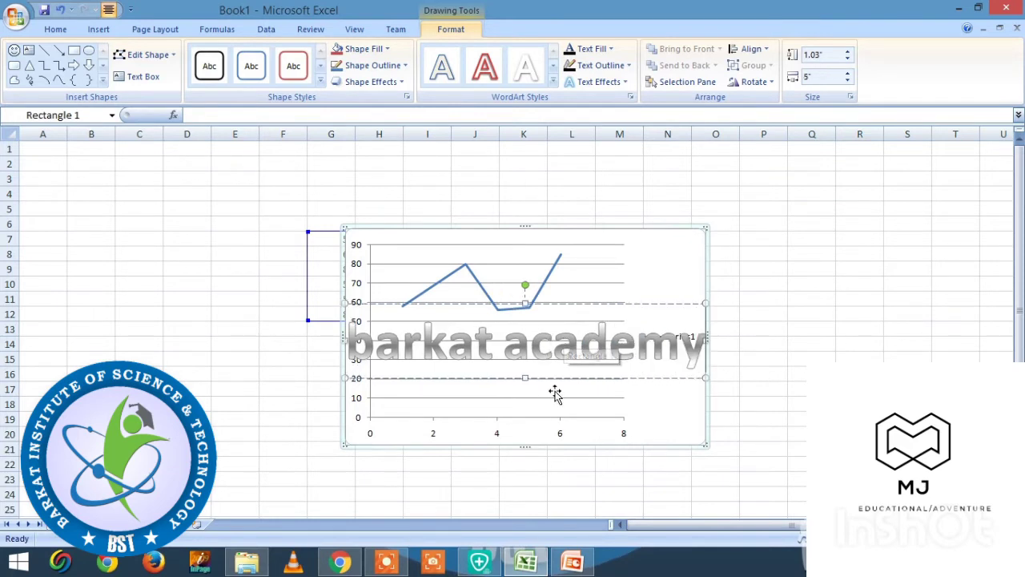
left_click(509, 318)
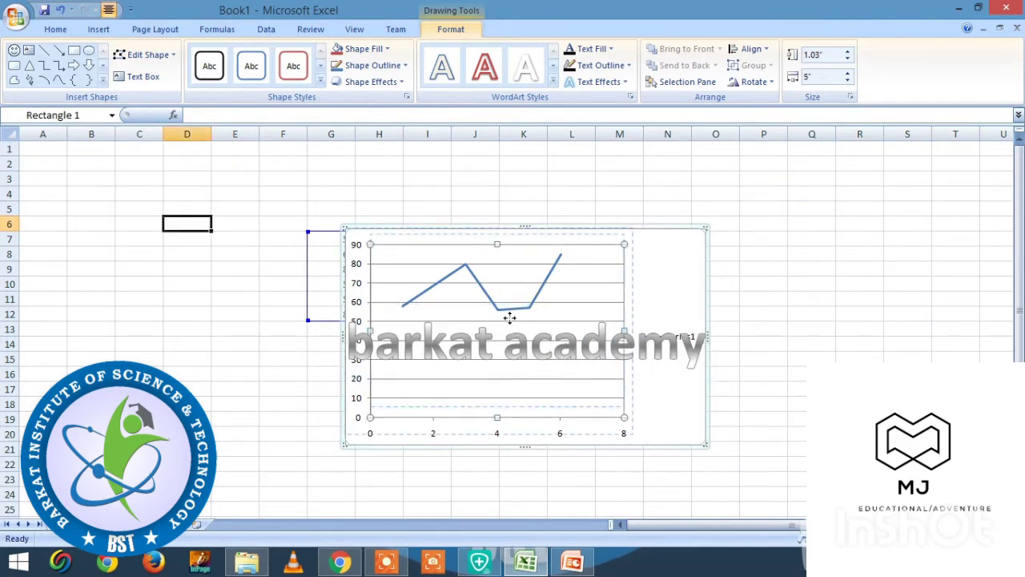
- Move the chart right of the data and give the WordArt a red-outlined style
left_click(510, 211)
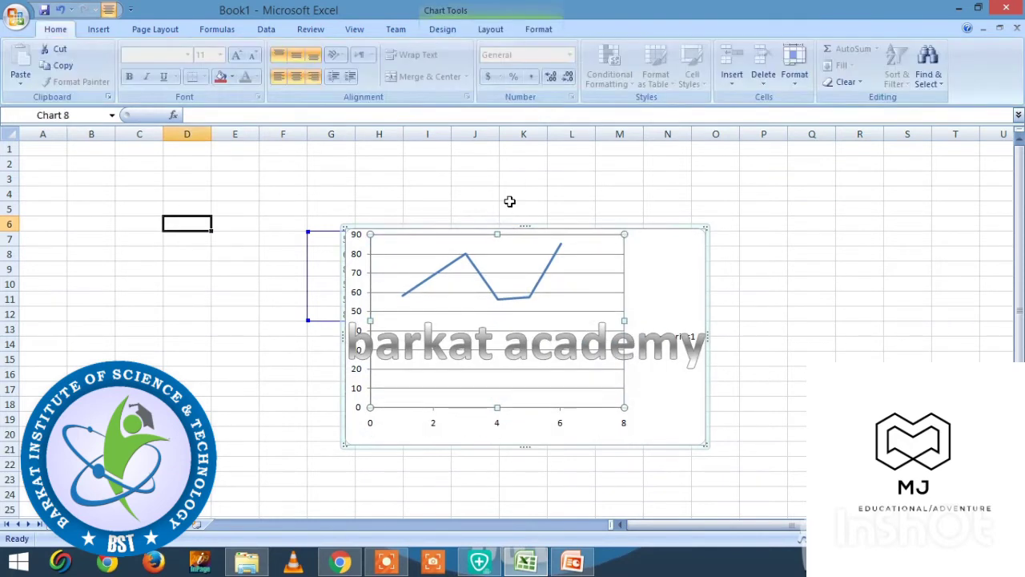
left_click(696, 366)
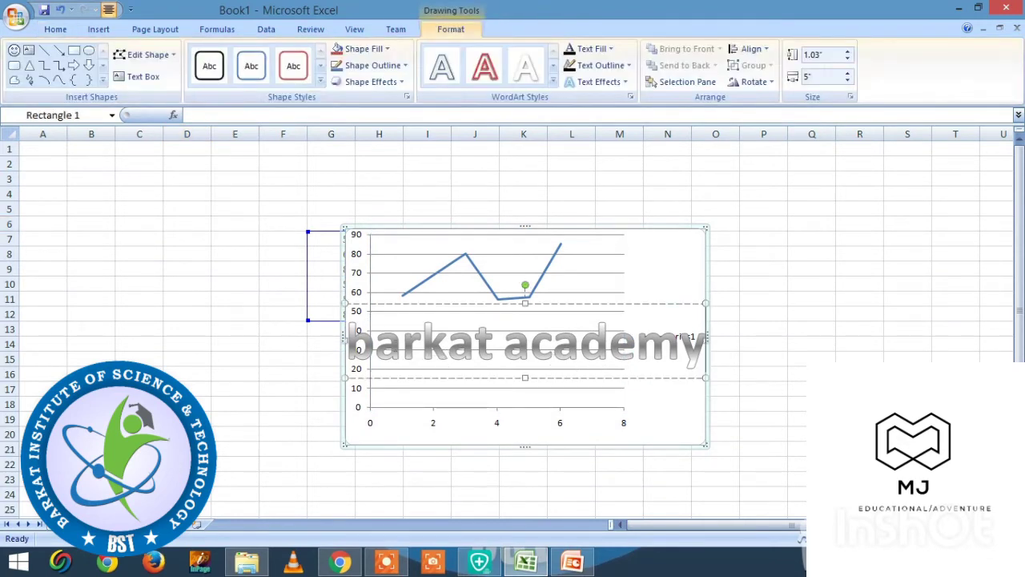
left_click(384, 350)
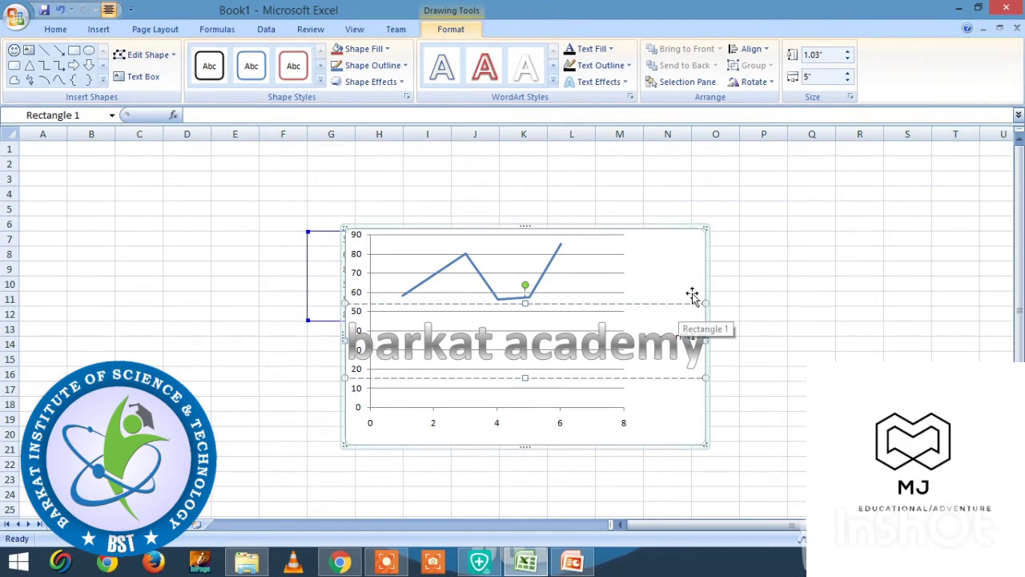
mouse_move(691, 290)
left_mouse_down()
mouse_move(668, 274)
mouse_move(930, 311)
left_mouse_up()
left_click(706, 368)
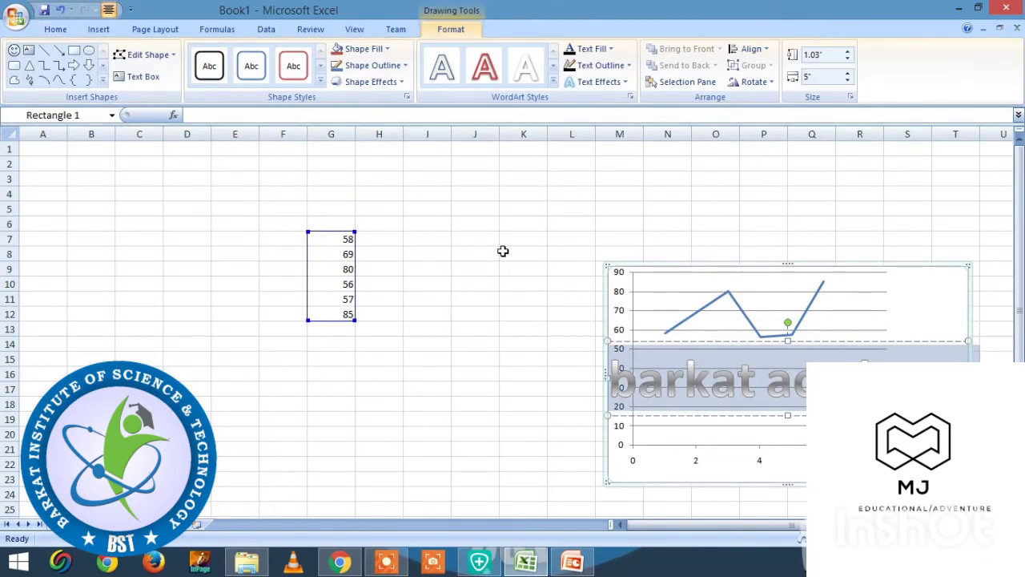
left_click(485, 67)
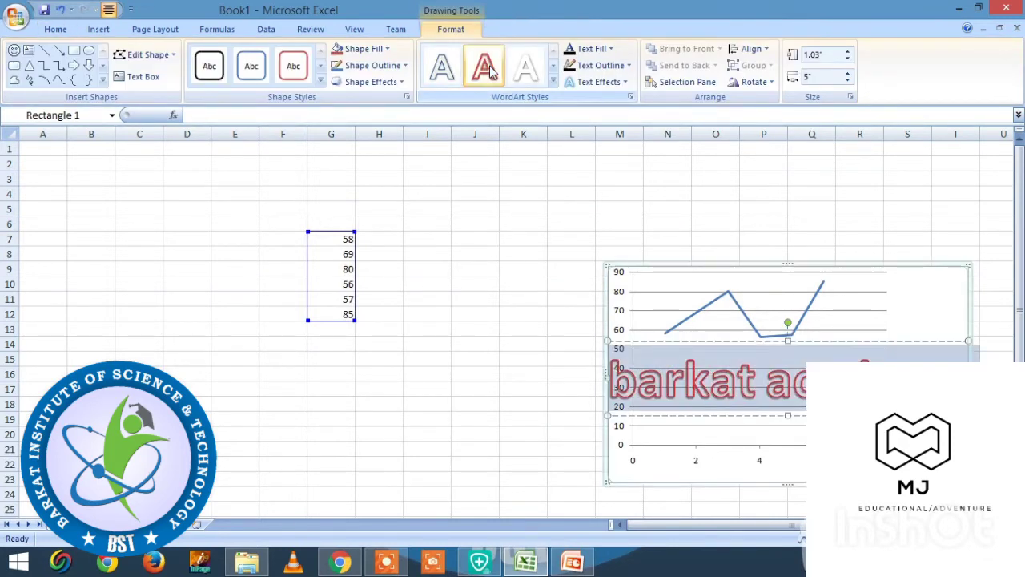
- Glance over the WordArt styles on the Insert ribbon, then move to Page Layout
left_click(98, 30)
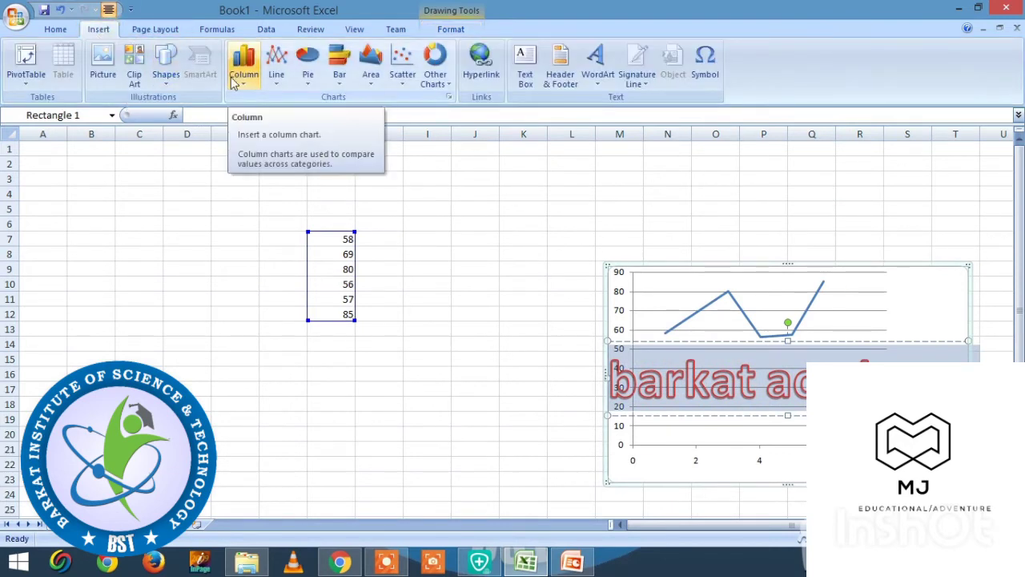
left_click(597, 82)
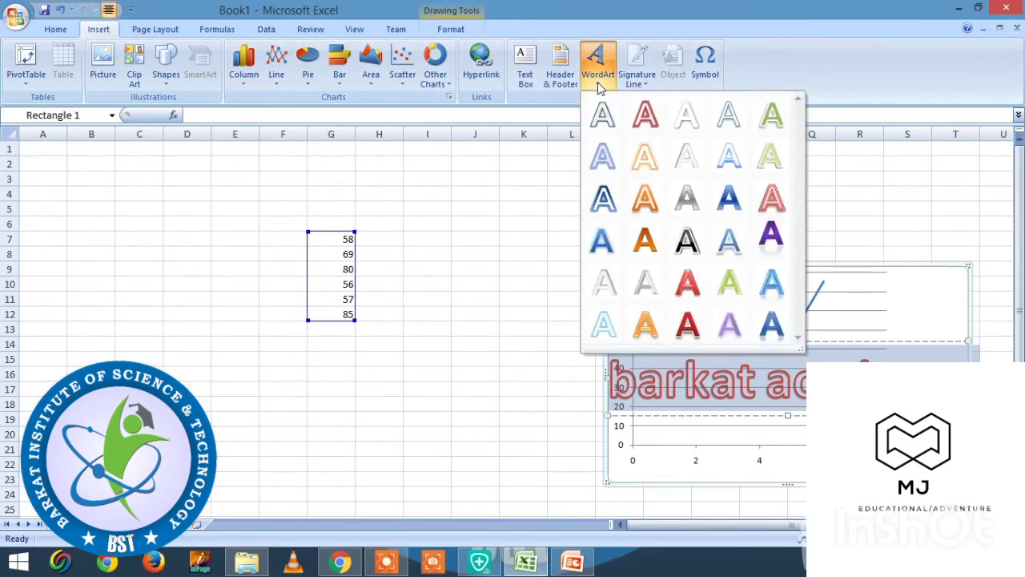
left_click(153, 32)
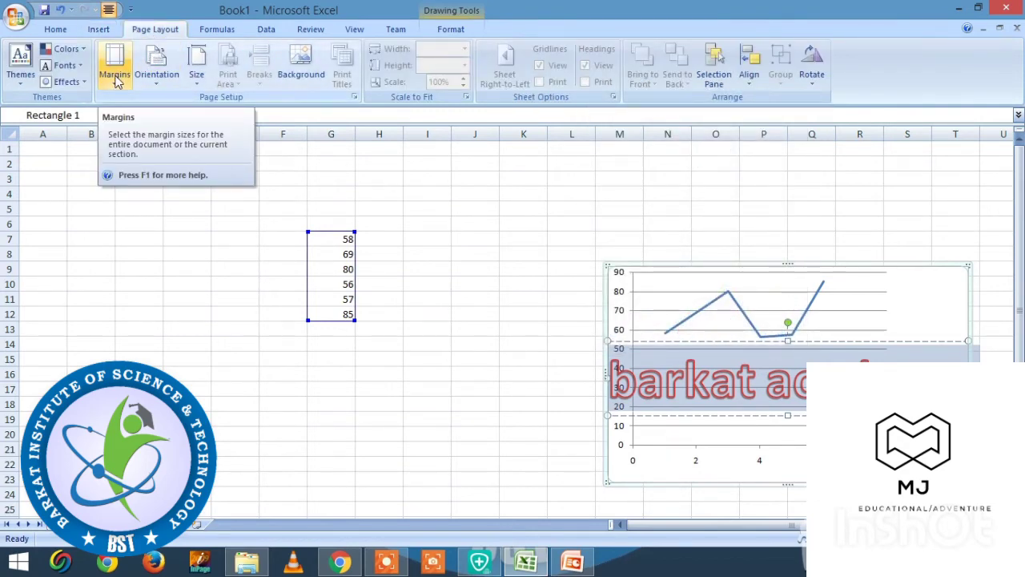
left_click(115, 80)
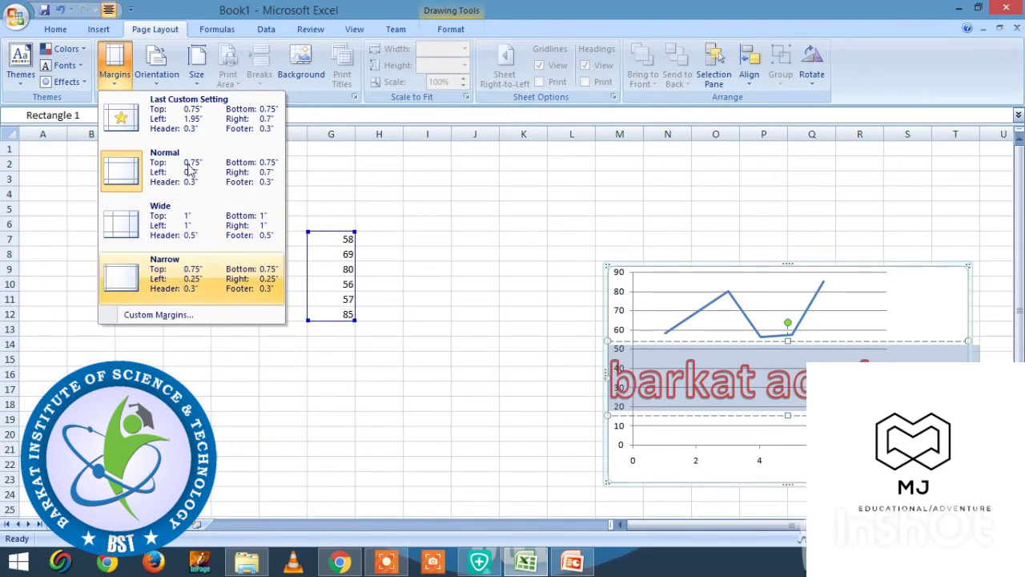
left_click(164, 314)
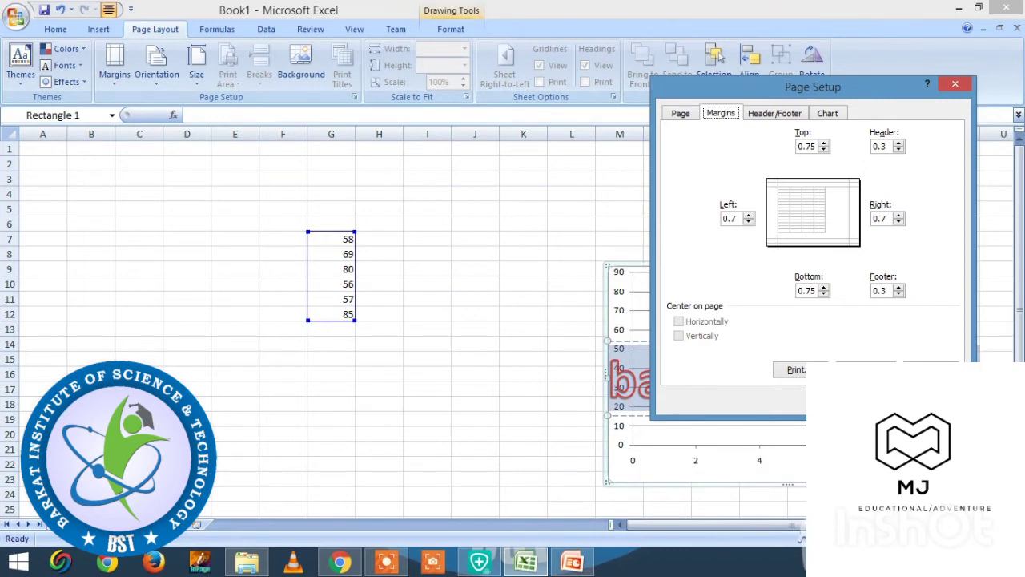
left_click(849, 369)
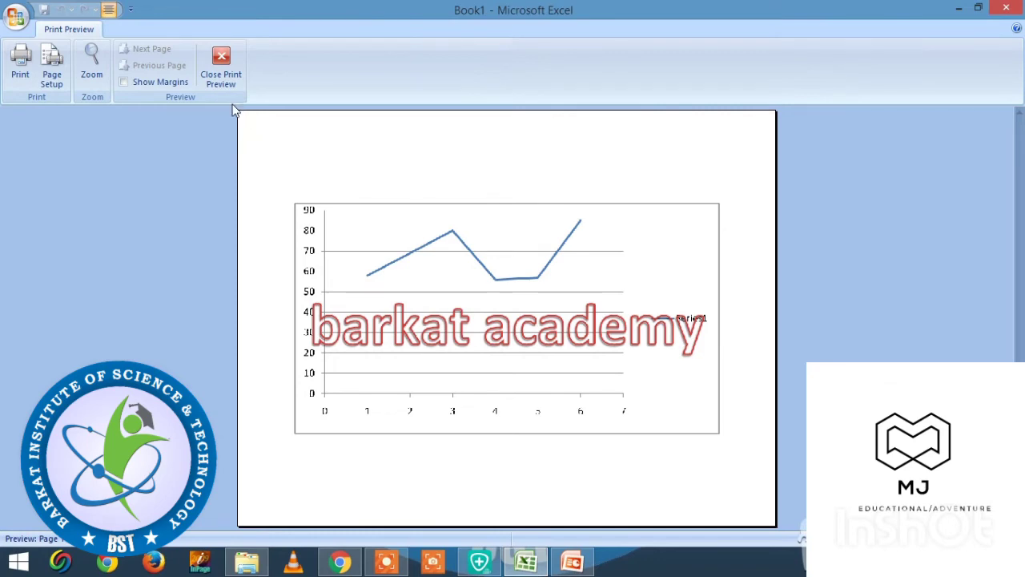
left_click(221, 66)
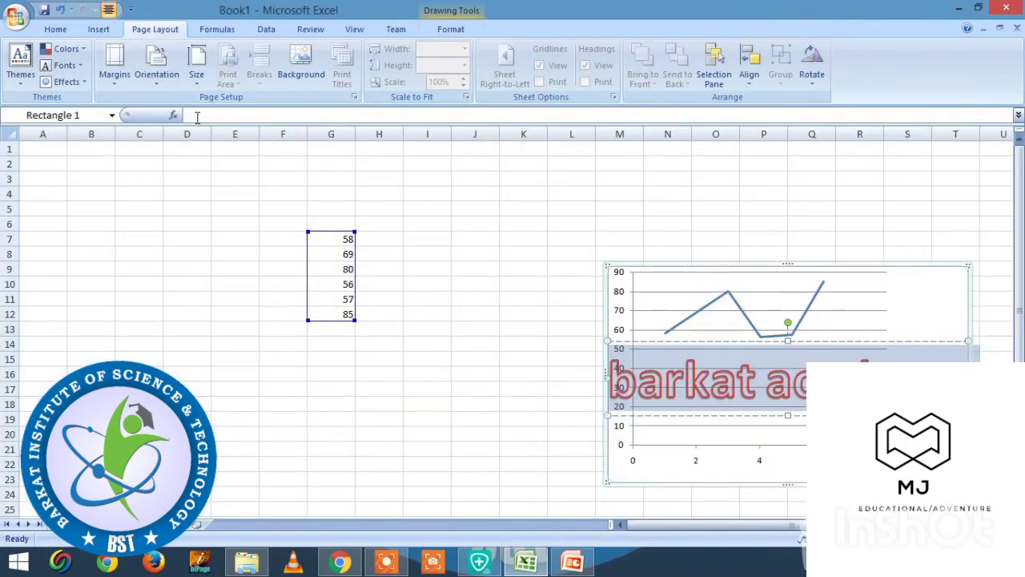
- Review the orientation choices, then set the paper size to A4 and verify it
left_click(159, 81)
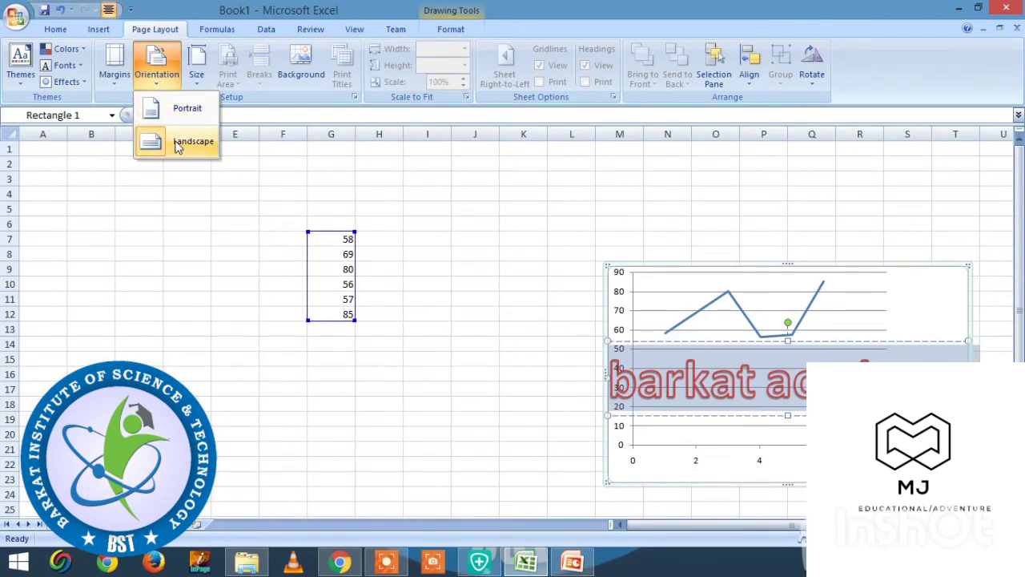
left_click(159, 79)
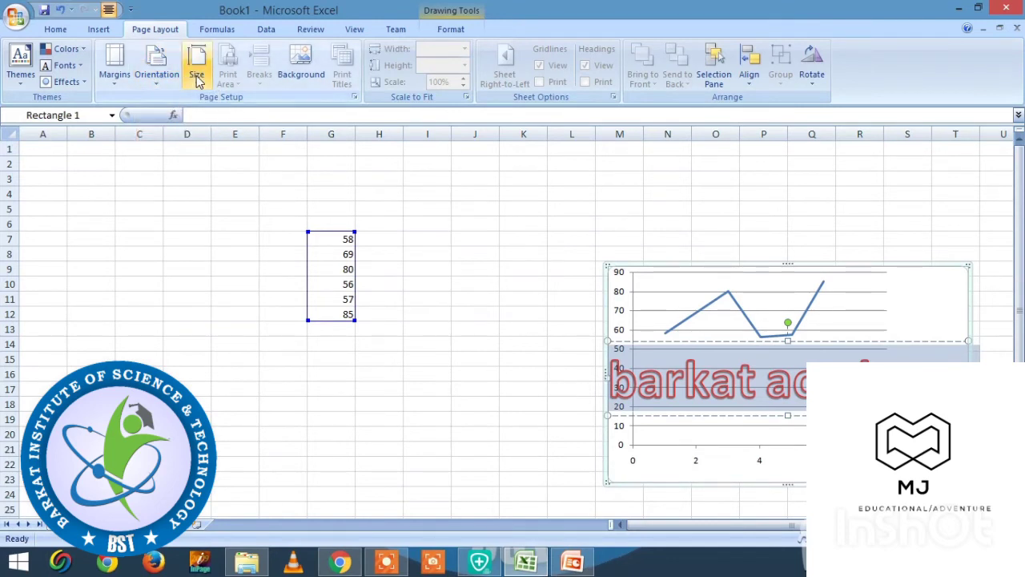
left_click(196, 75)
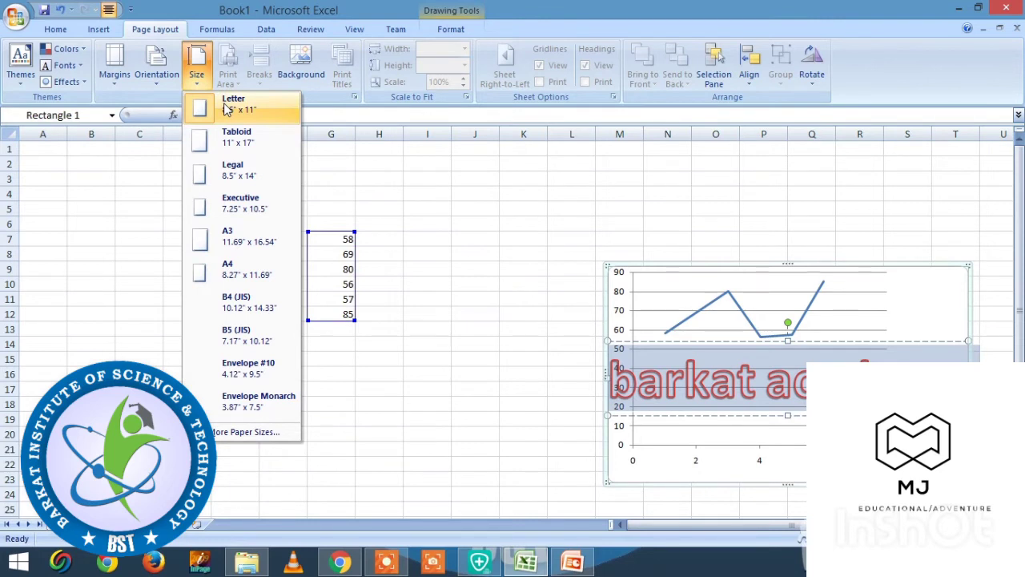
left_click(234, 277)
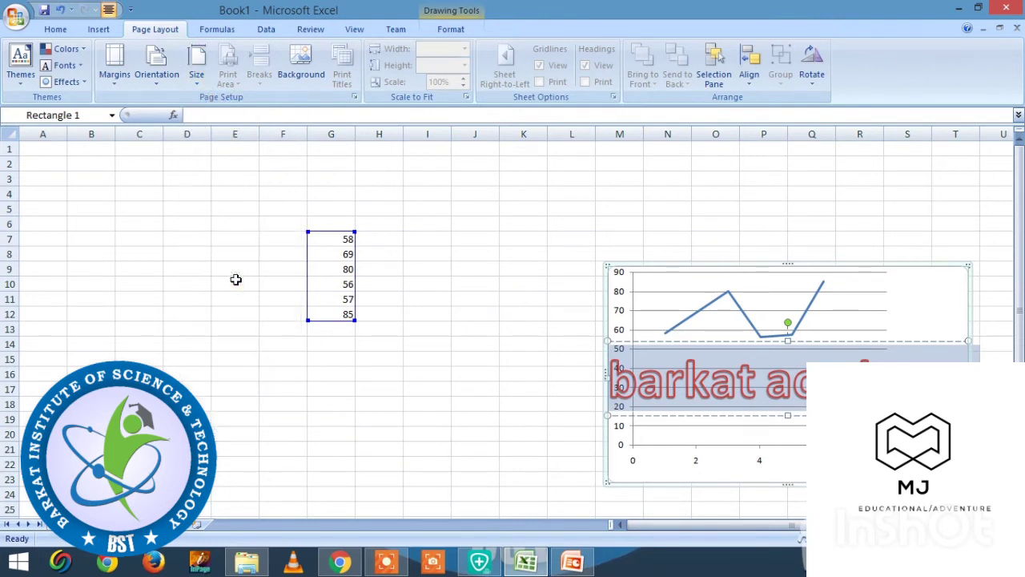
left_click(196, 75)
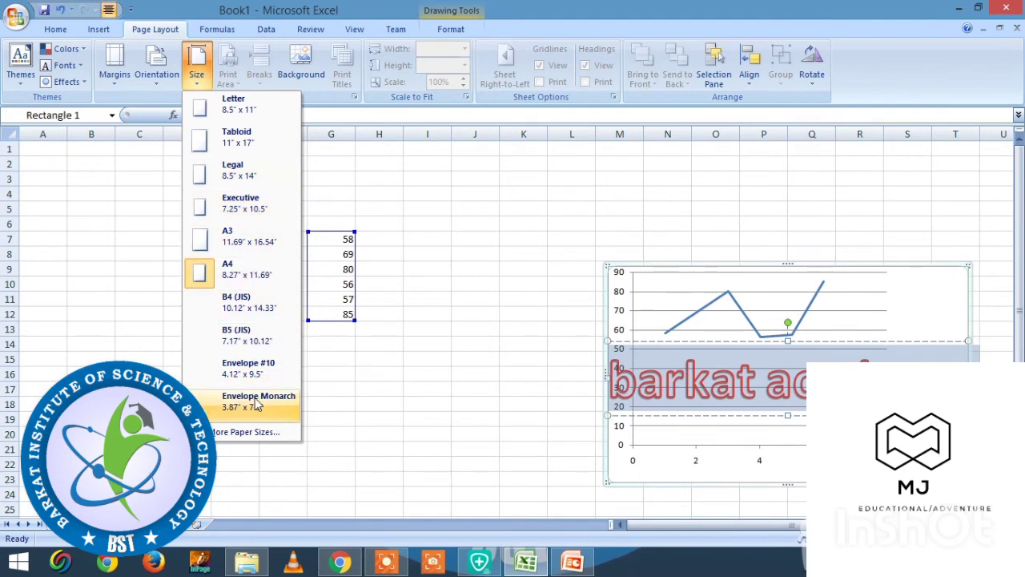
left_click(193, 77)
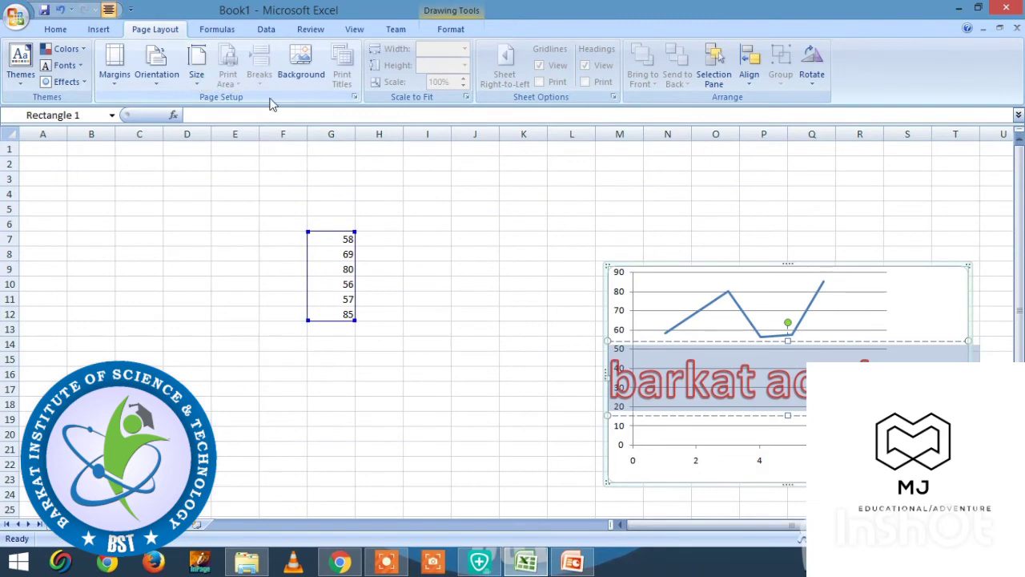
left_click(300, 83)
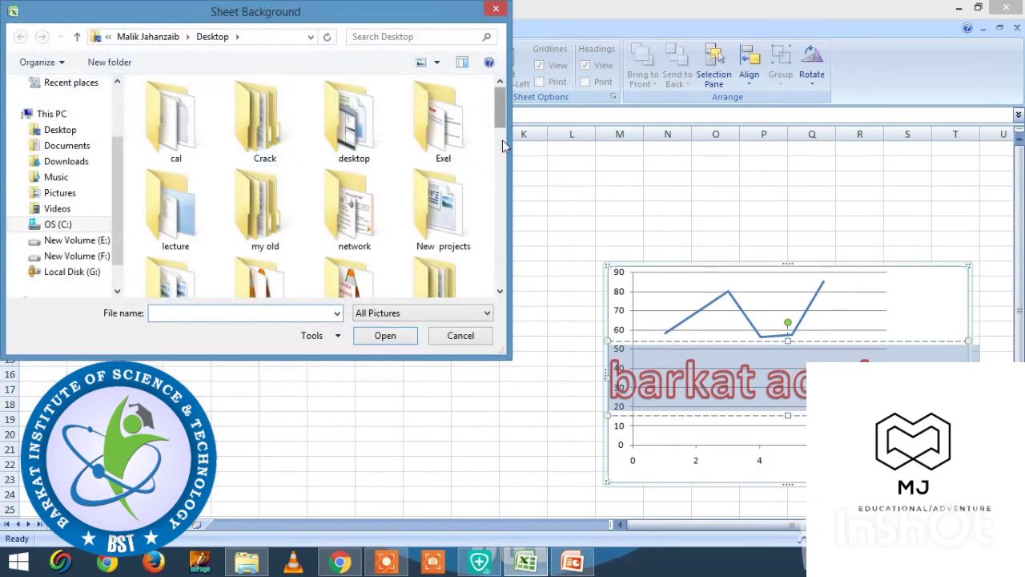
left_click_drag(506, 112, 513, 220)
left_click(366, 238)
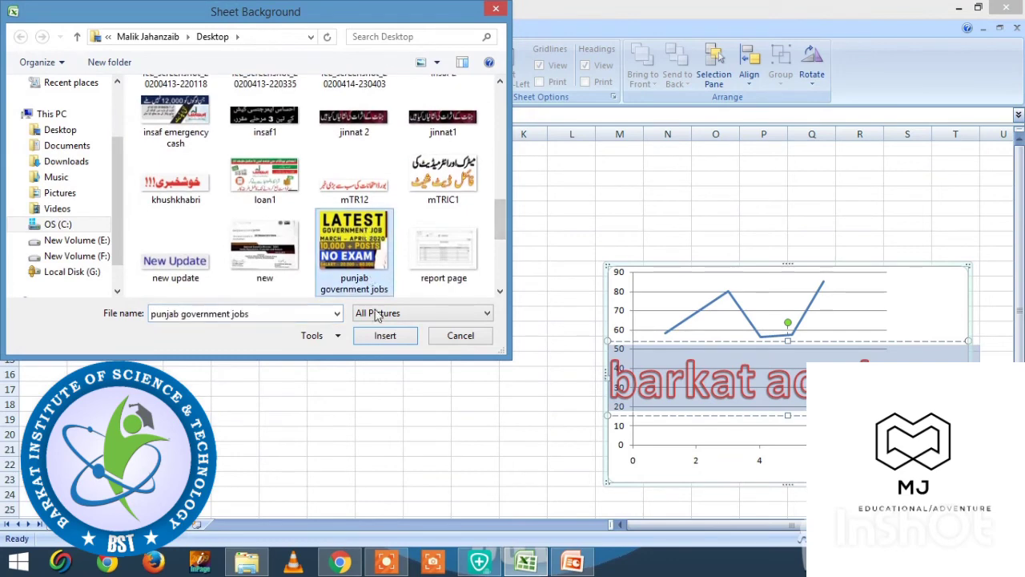
left_click(382, 335)
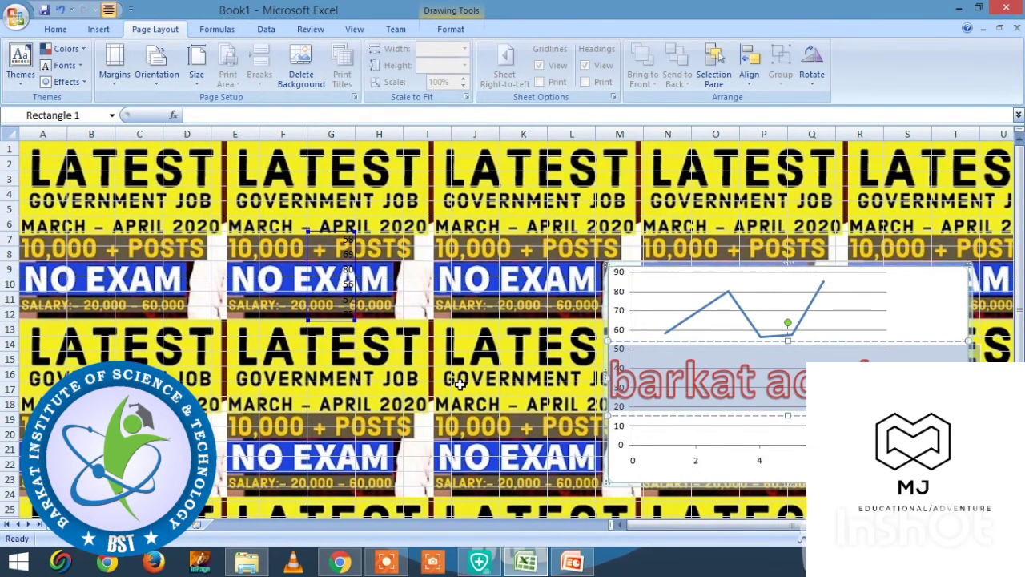
left_click(288, 74)
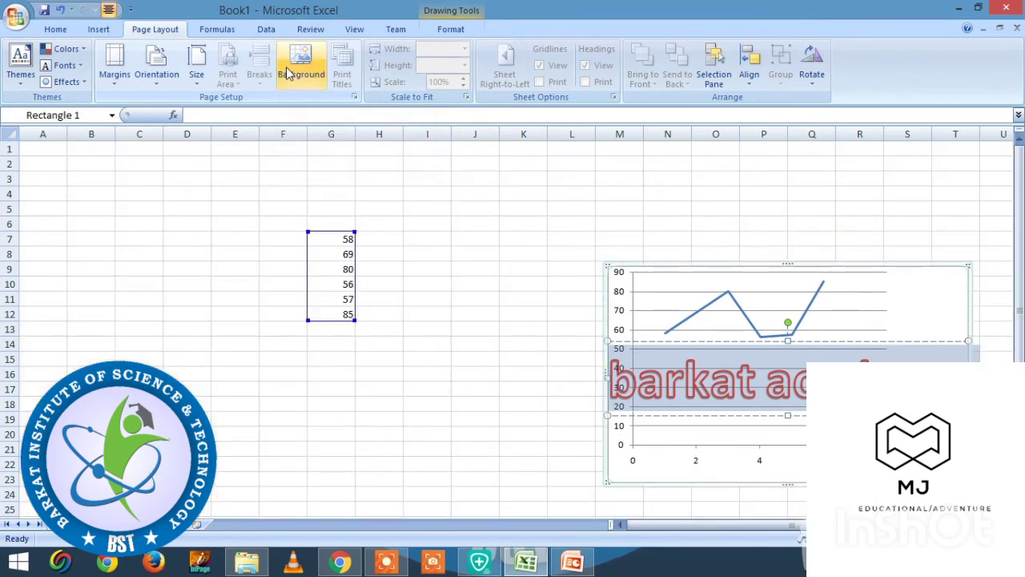
- Step through the Formulas and Data ribbons to reach the Review commands
left_click(221, 32)
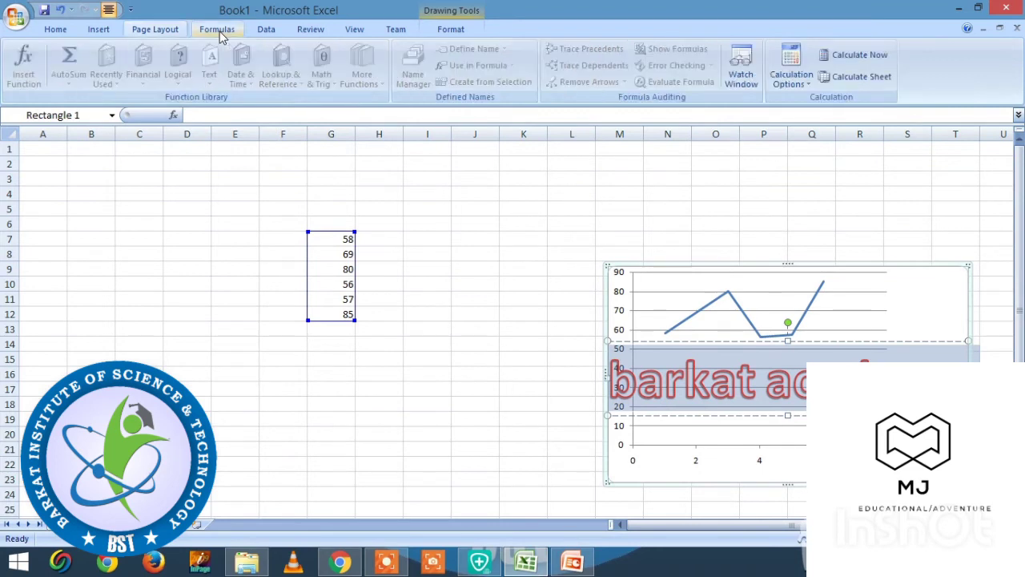
left_click(265, 32)
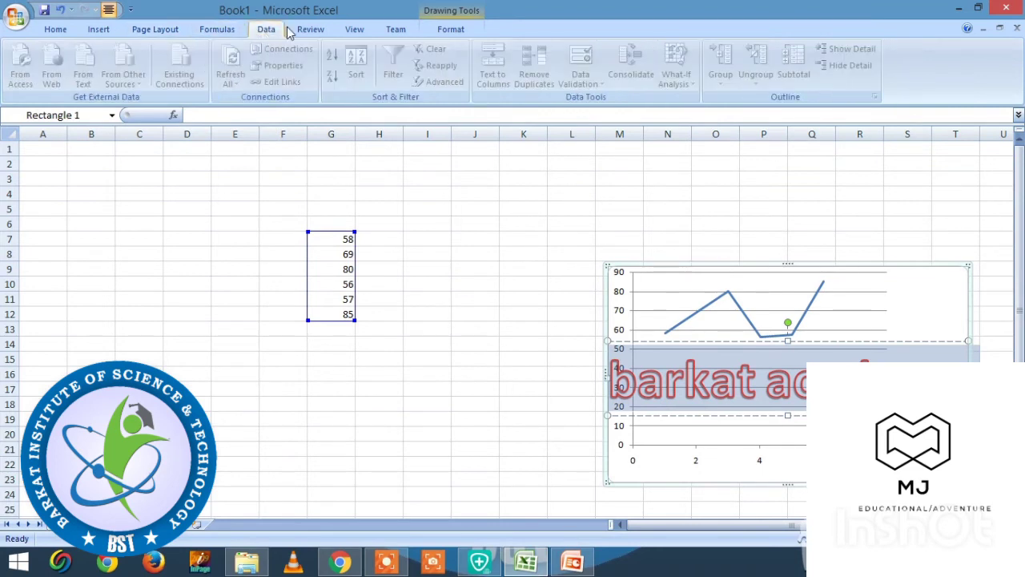
left_click(305, 32)
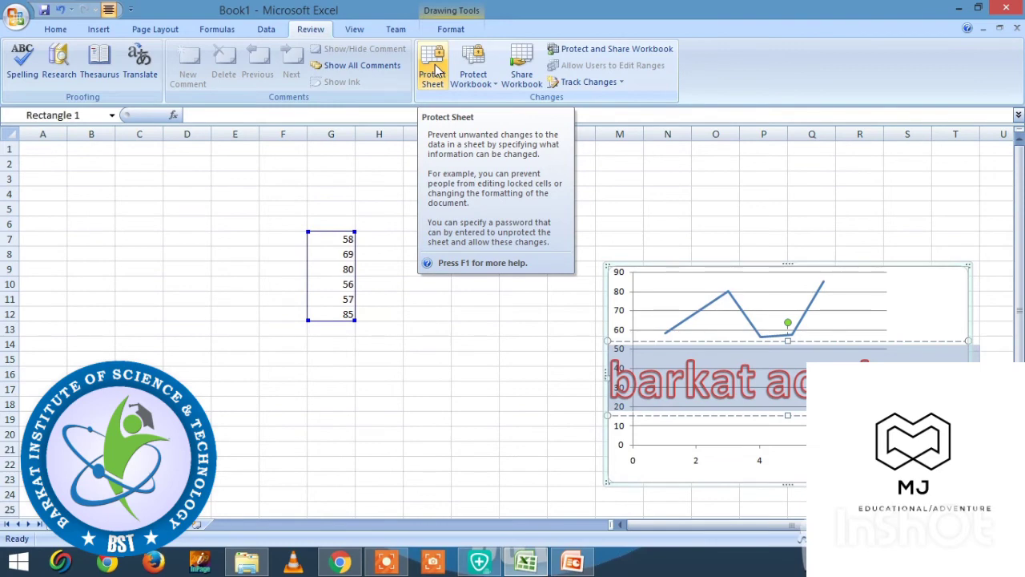
- Protect the sheet with a password, re-entering the password to confirm
left_click(437, 70)
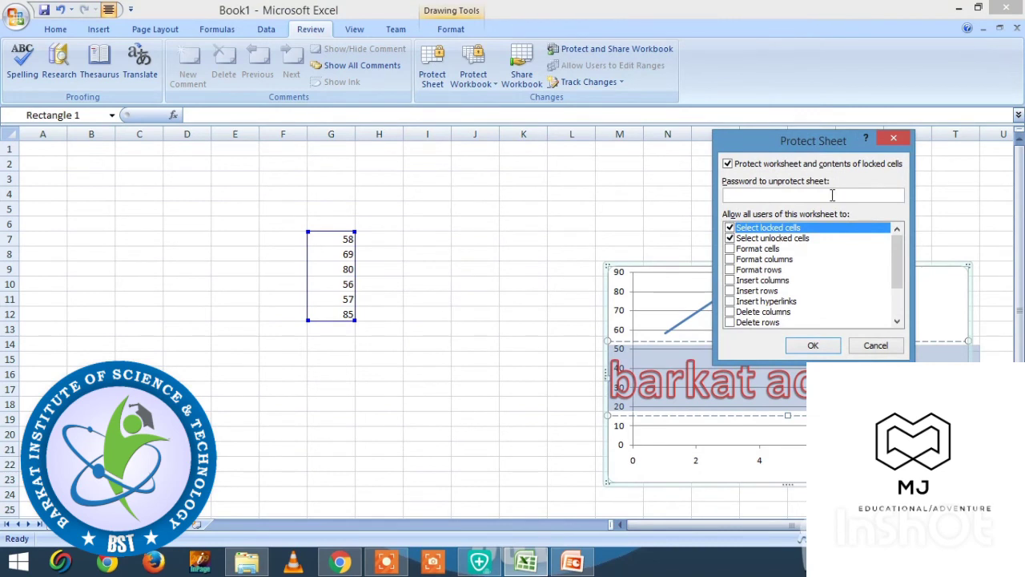
left_click(813, 344)
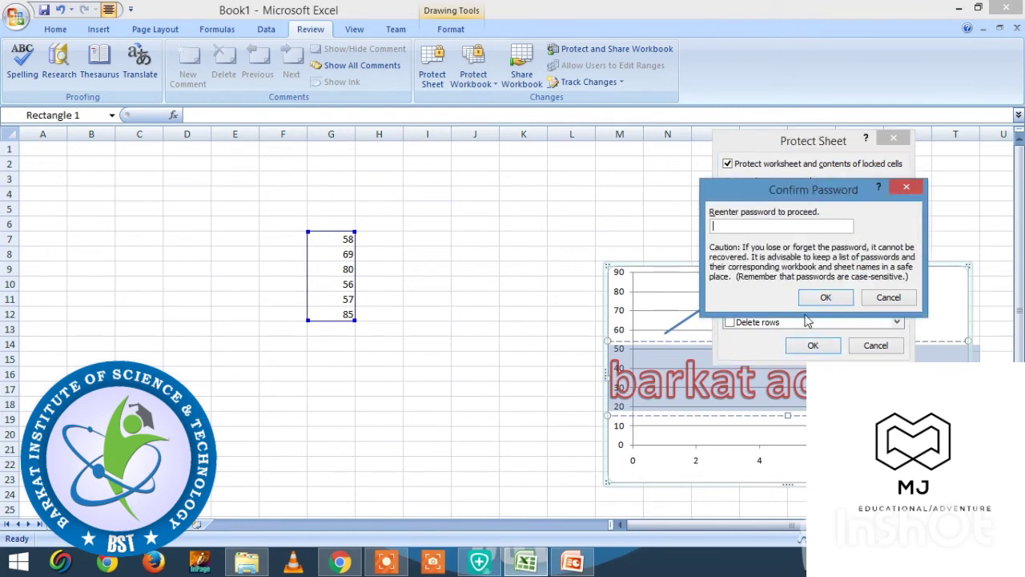
left_click(825, 298)
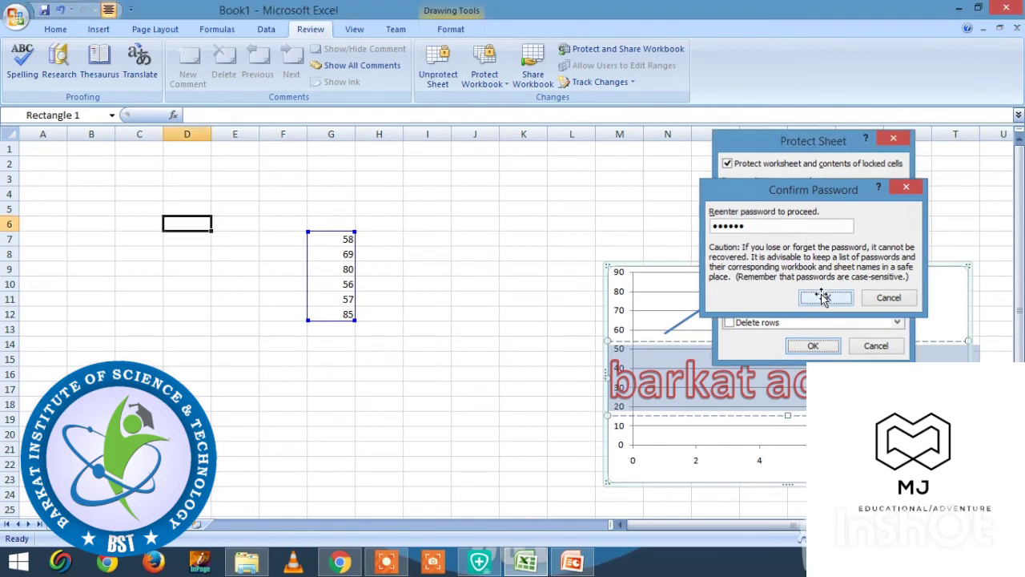
- Test editing a cell, dismiss the read-only warning, and return to Home
double_click(346, 268)
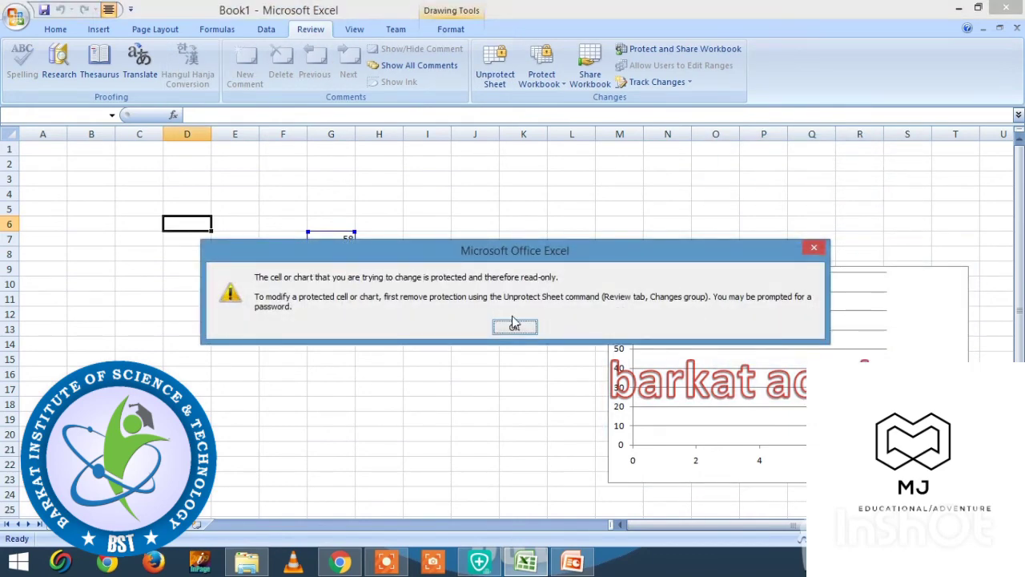
left_click(816, 248)
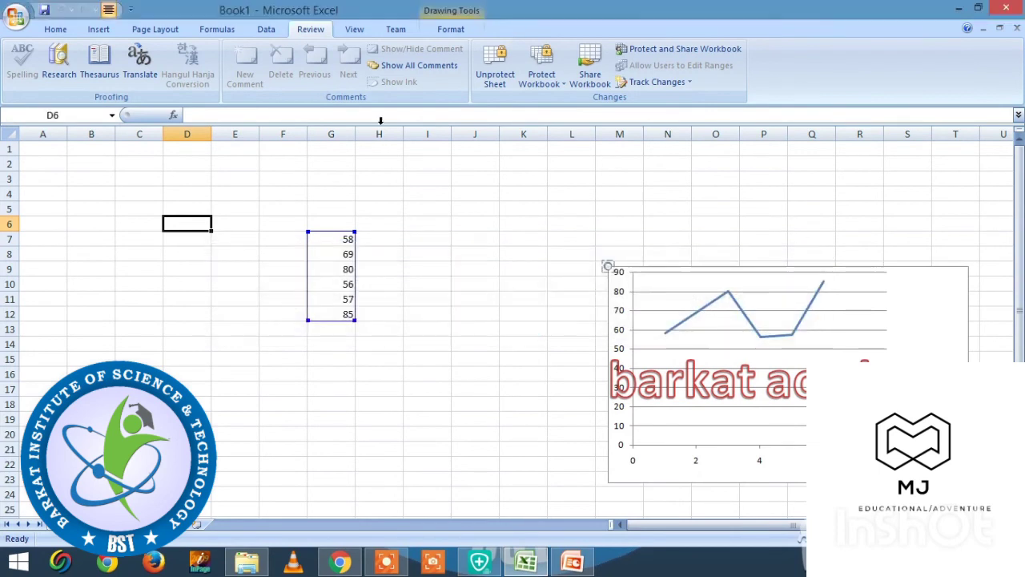
left_click(58, 30)
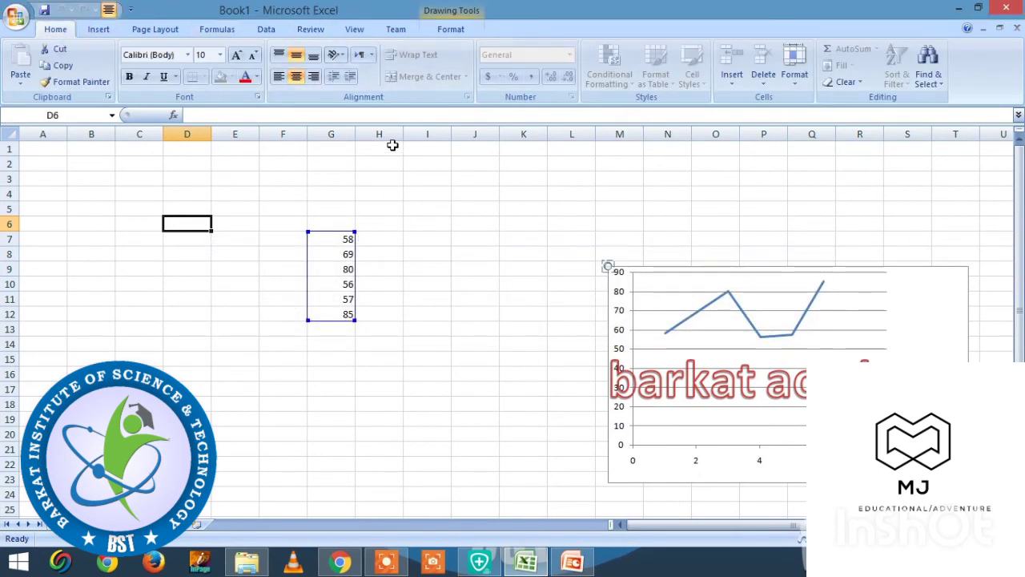
- Unprotect the sheet with its password, then type 'nk' into cell H8
left_click(354, 29)
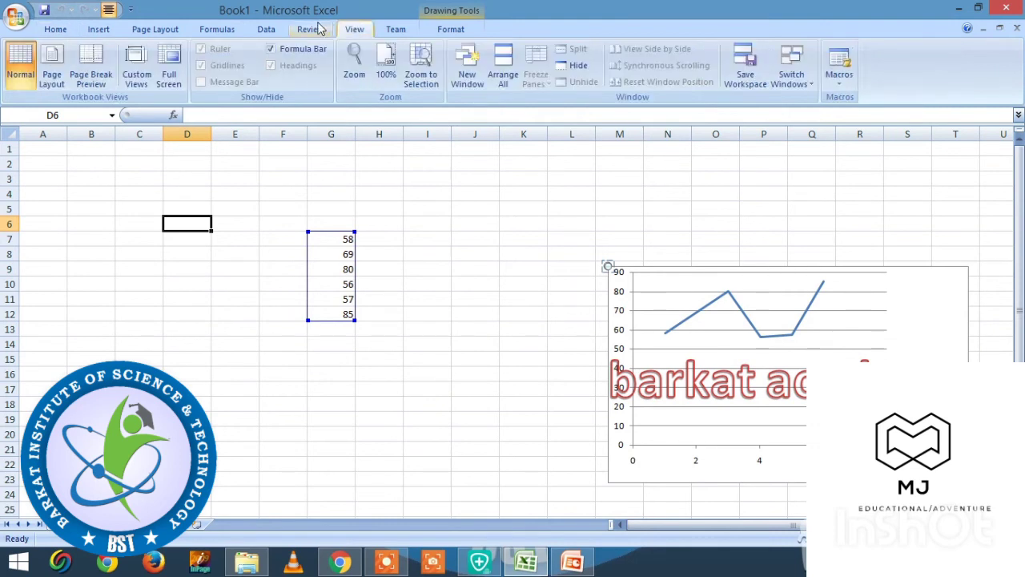
left_click(319, 29)
left_click(495, 83)
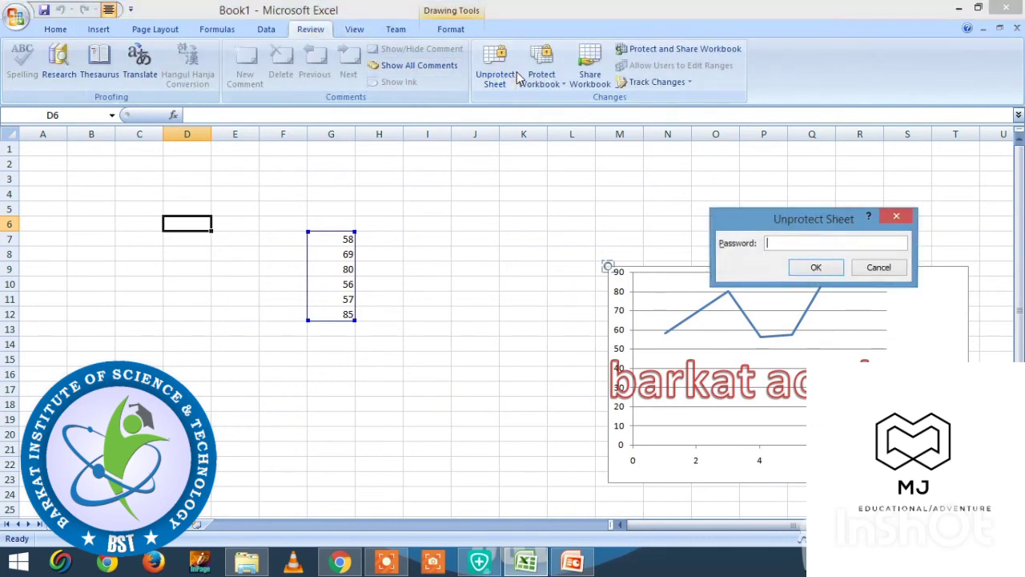
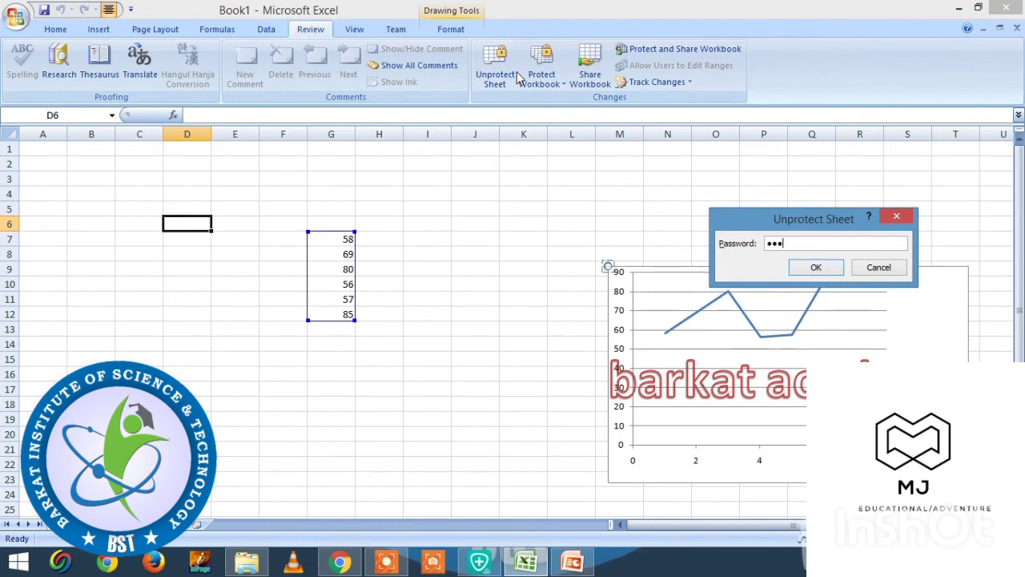
key("Return")
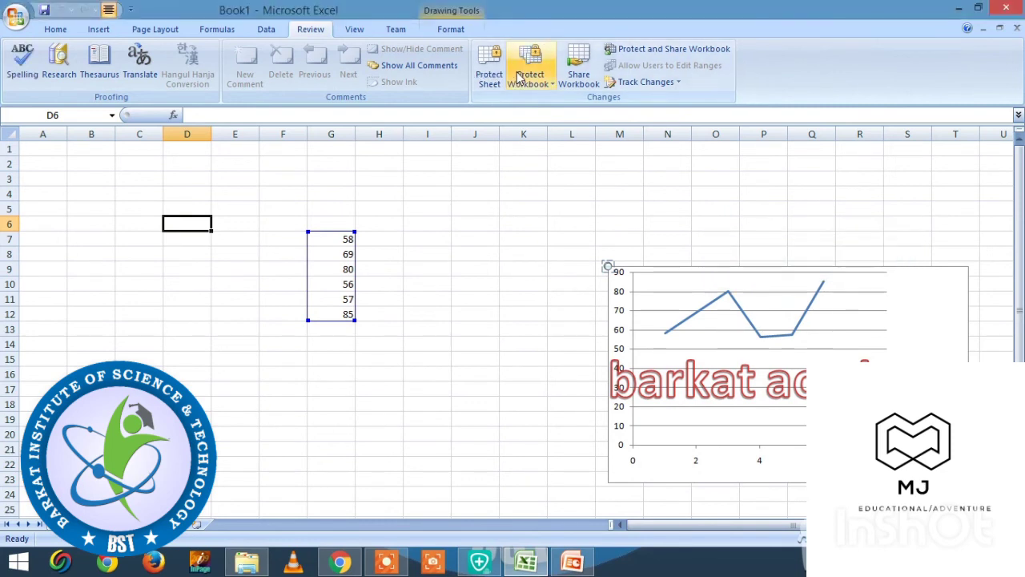
left_click(377, 257)
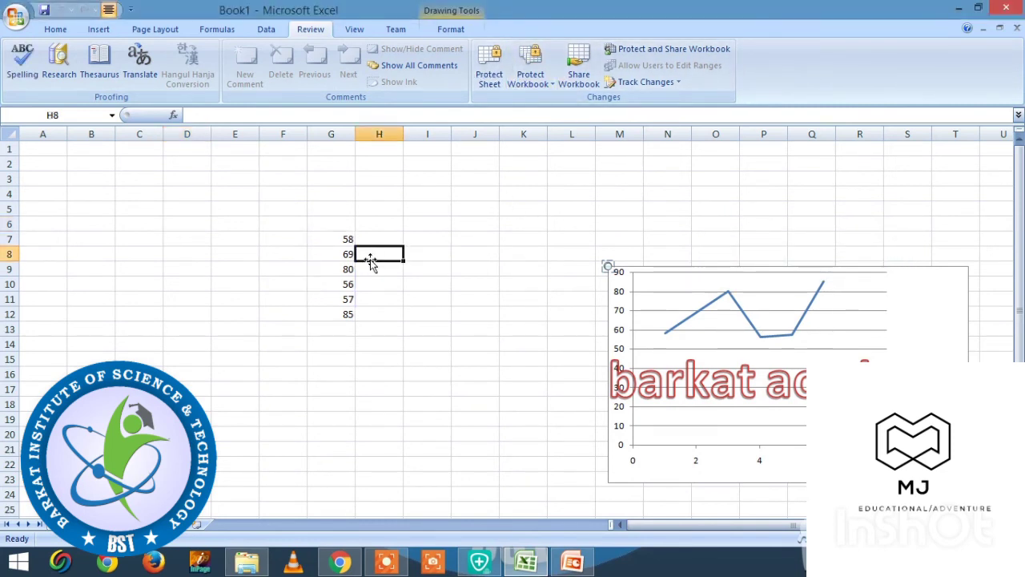
type("nk")
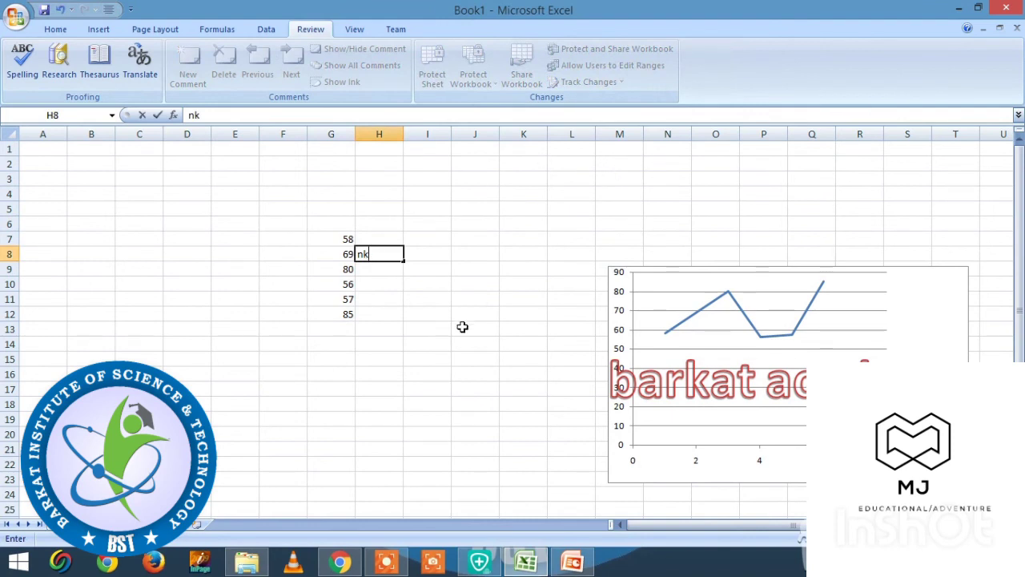